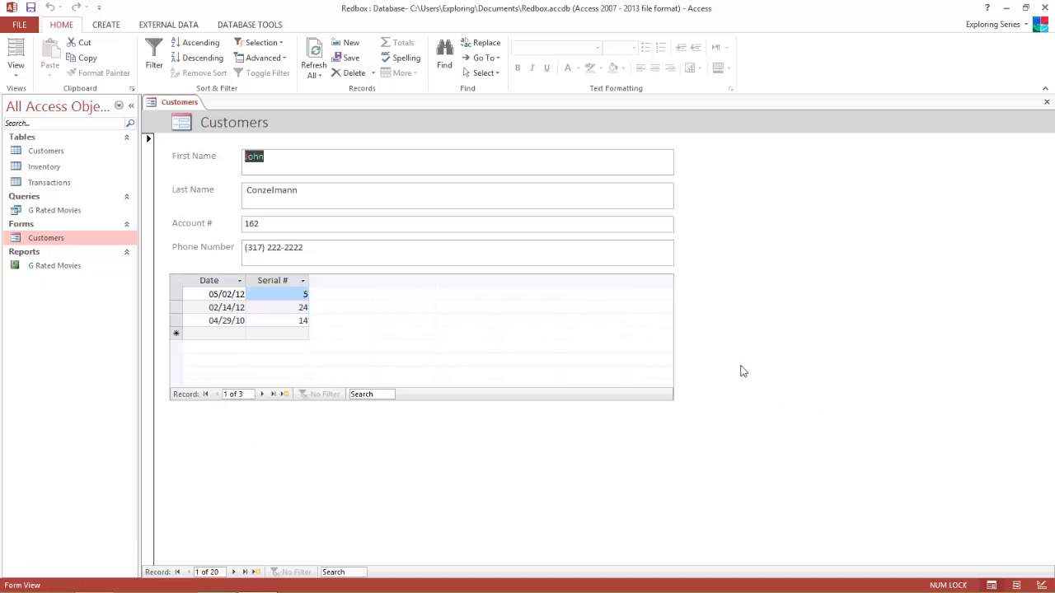
Step: Open the Customers form in Design View and expand its Form Footer section to about 1 inch tall
{"action": "left_click", "coordinate": [16, 70]}
{"action": "left_click", "coordinate": [57, 153]}
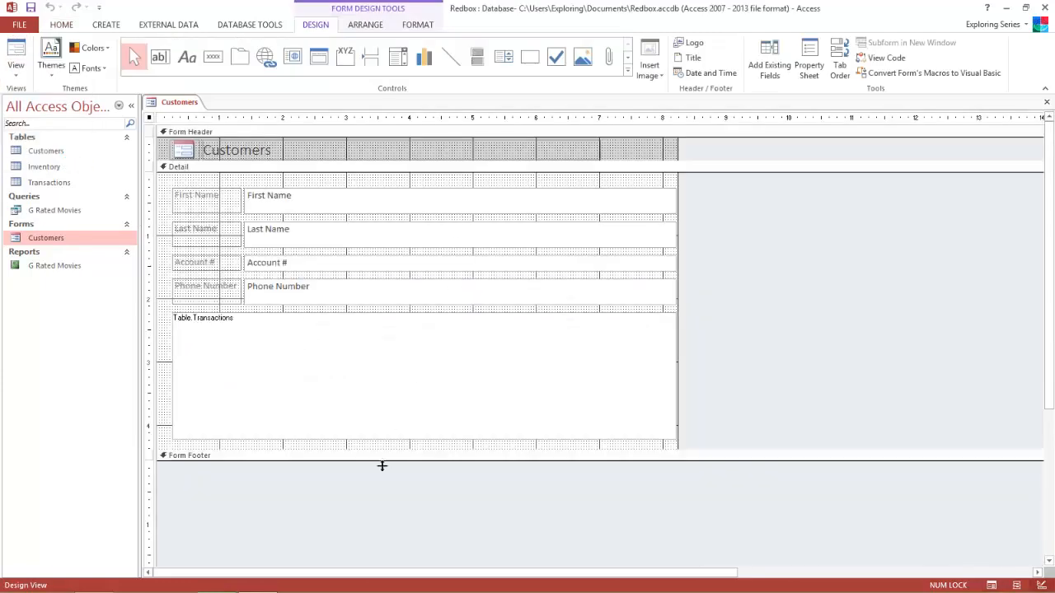
{"action": "left_click", "coordinate": [179, 467]}
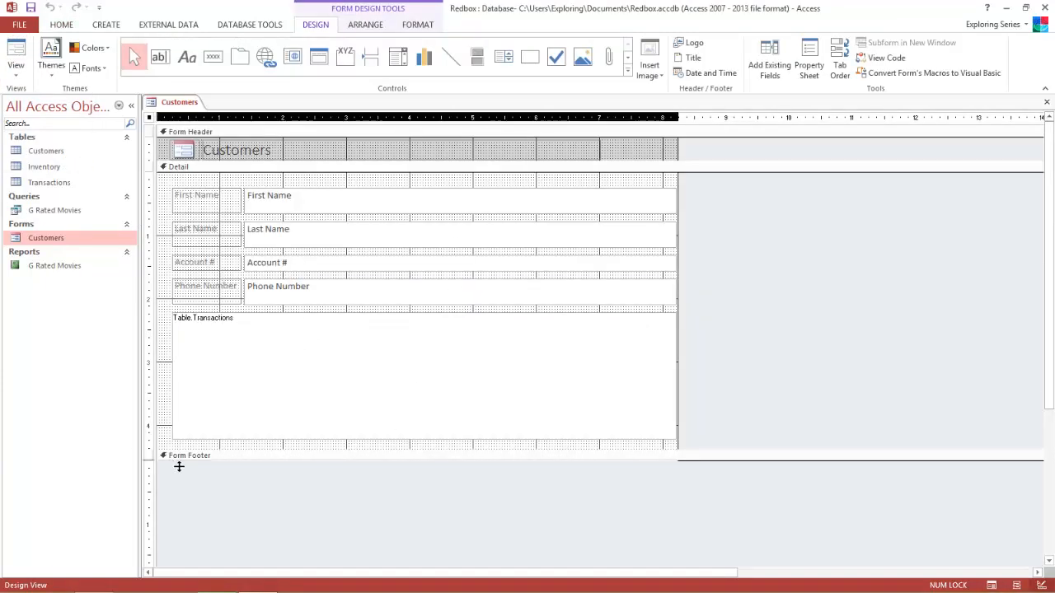
{"action": "left_click_drag", "start_coordinate": [179, 469], "coordinate": [187, 528]}
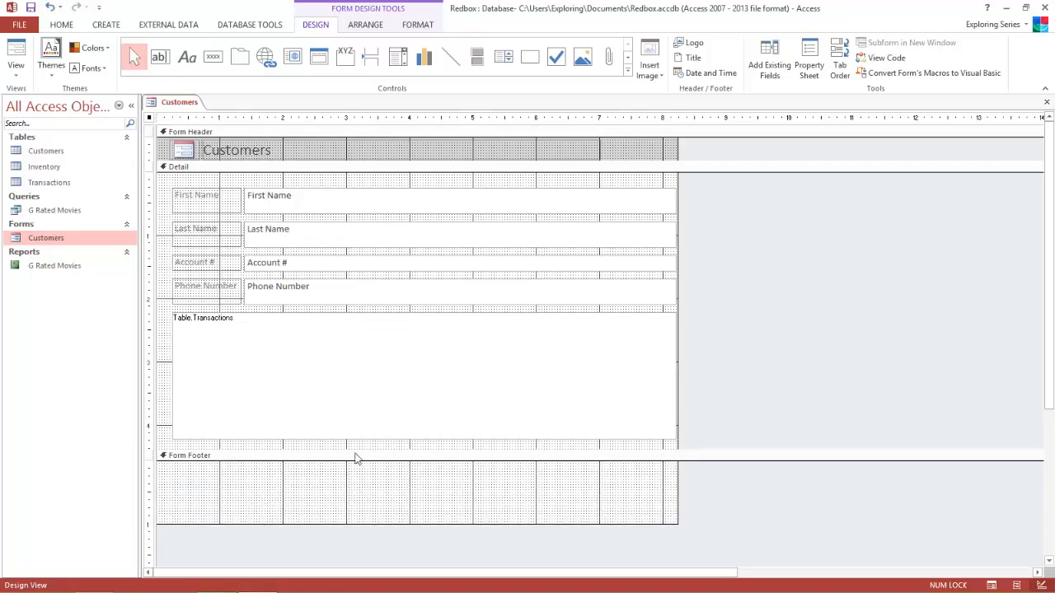
{"action": "left_click", "coordinate": [15, 69]}
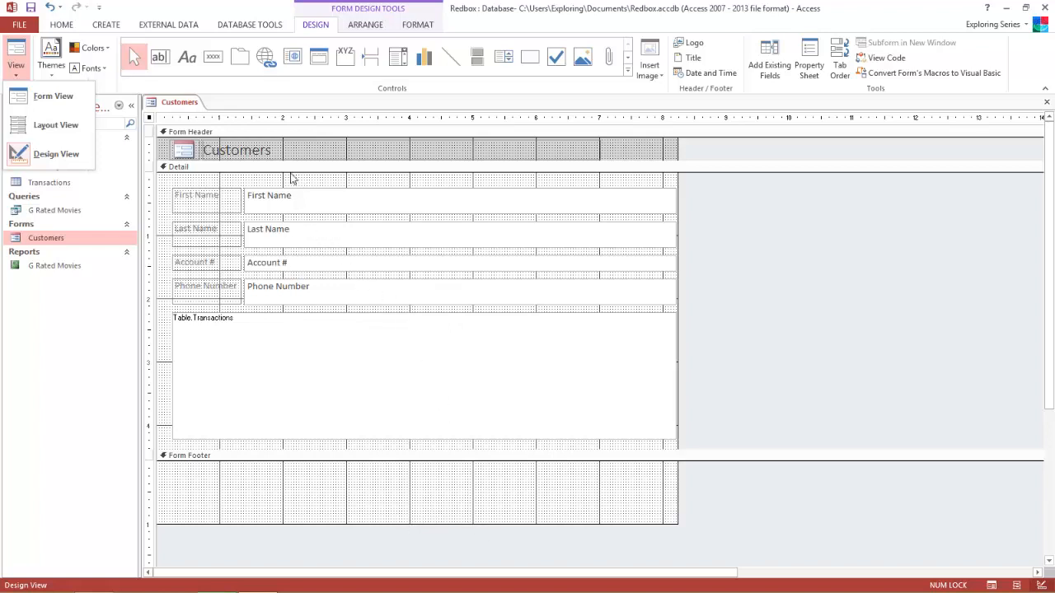
{"action": "left_click", "coordinate": [215, 60]}
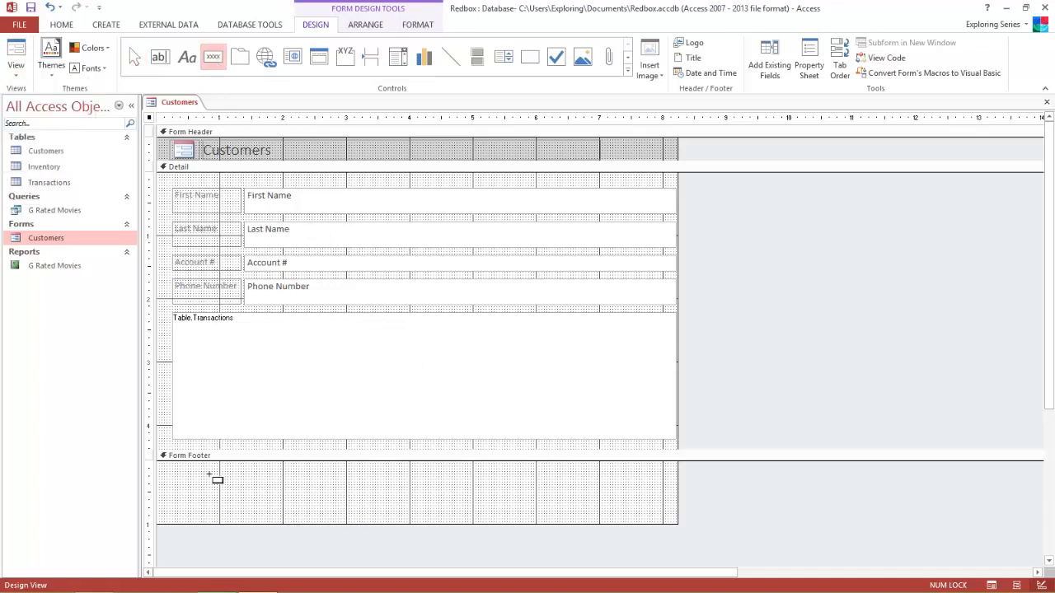
{"action": "left_click_drag", "start_coordinate": [190, 476], "coordinate": [283, 503]}
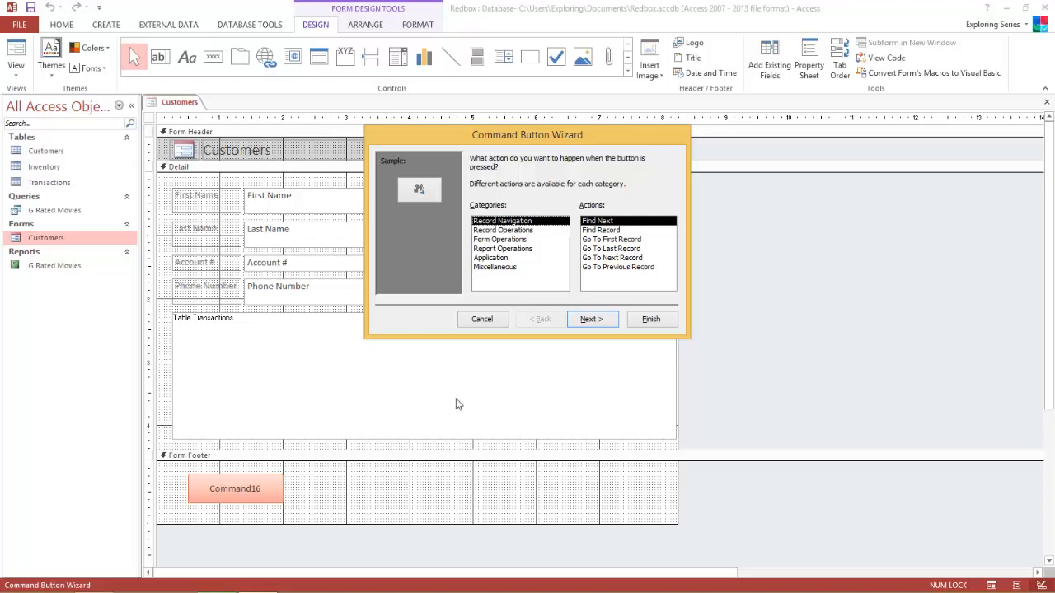
{"action": "left_click", "coordinate": [482, 319]}
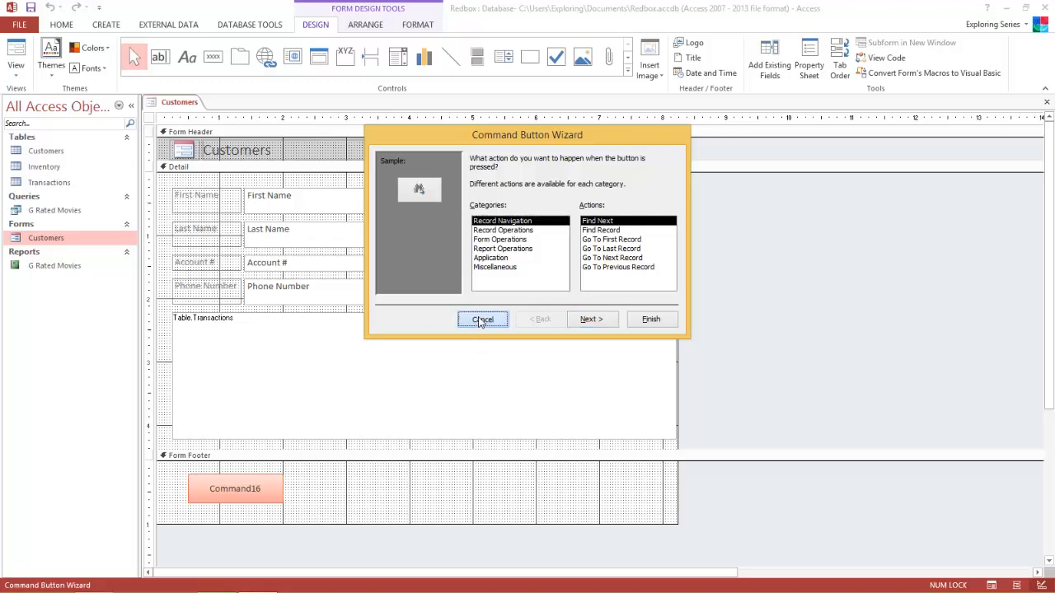
{"action": "key", "text": "Delete"}
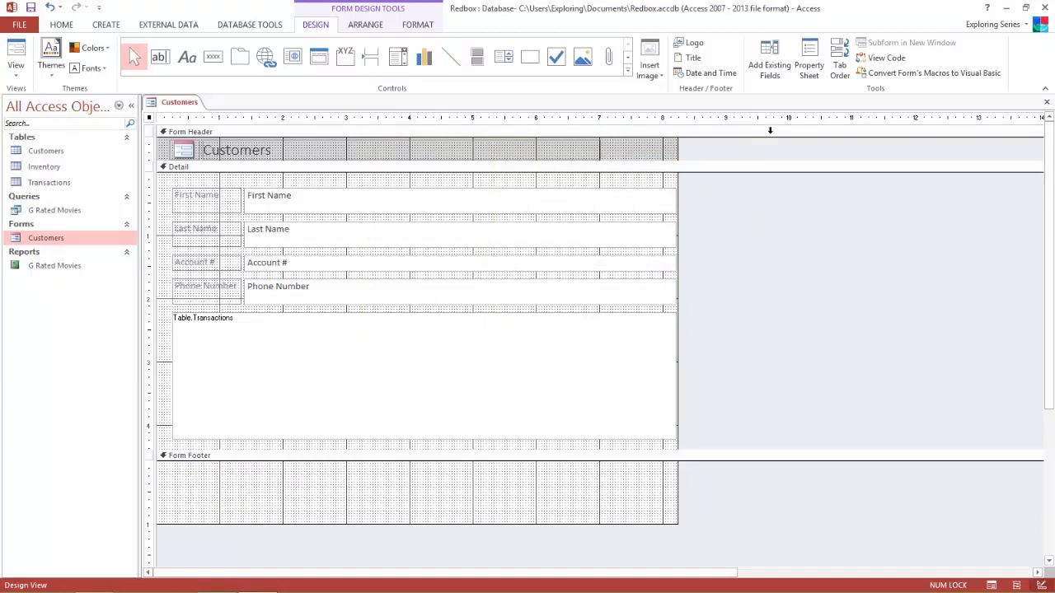
Step: Draw a command button about 1.5 inches wide near the start of the Form Footer, using the control wizard
{"action": "left_click", "coordinate": [628, 72]}
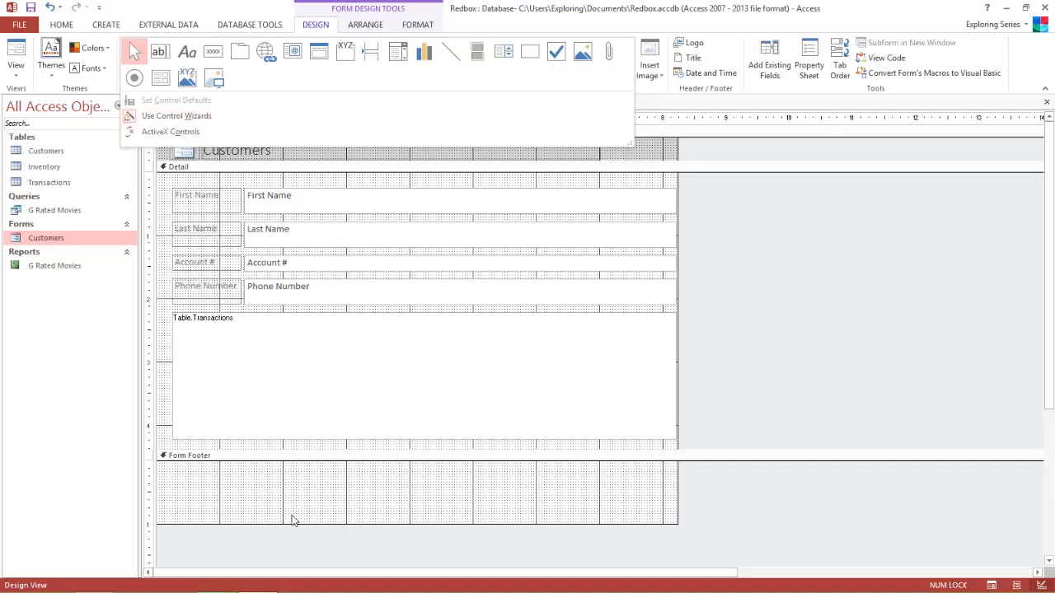
{"action": "left_click", "coordinate": [212, 51]}
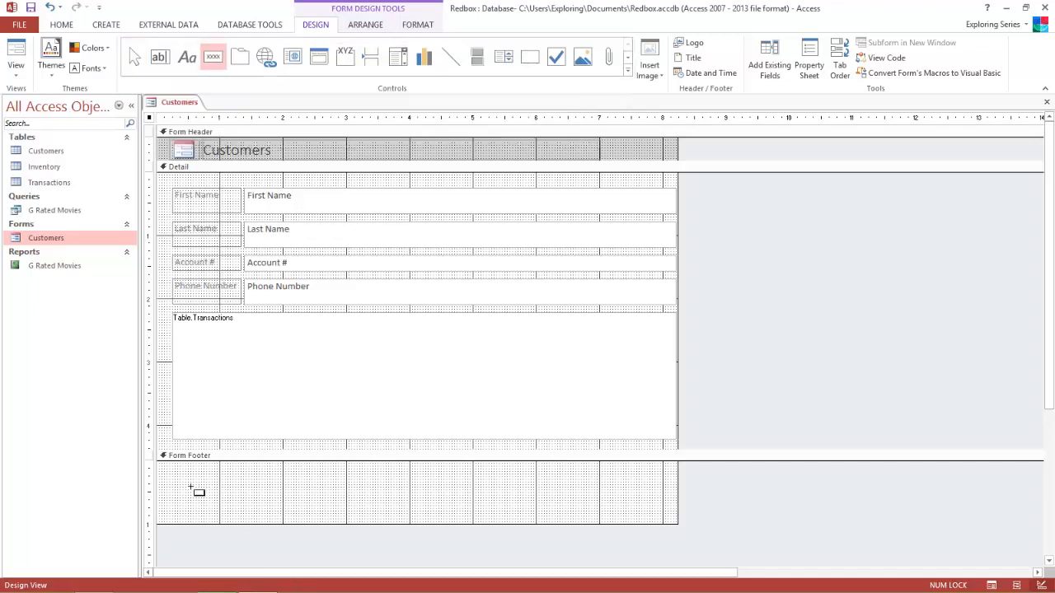
{"action": "left_click_drag", "start_coordinate": [180, 474], "coordinate": [275, 509]}
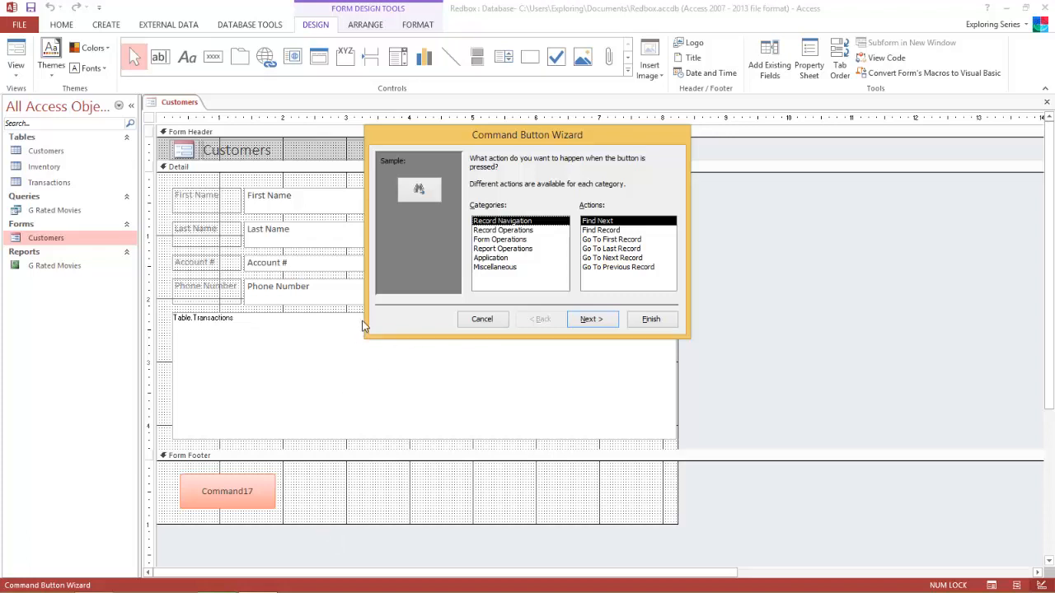
Step: Assign the Record Navigation action Go To Next Record to the new command button
{"action": "left_click", "coordinate": [503, 230]}
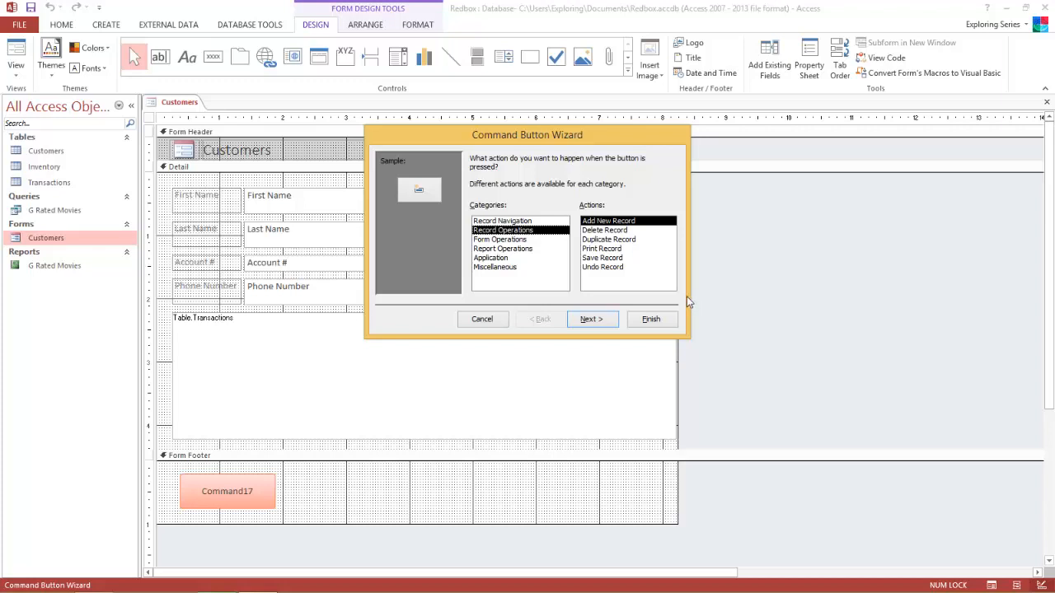
{"action": "left_click", "coordinate": [524, 240]}
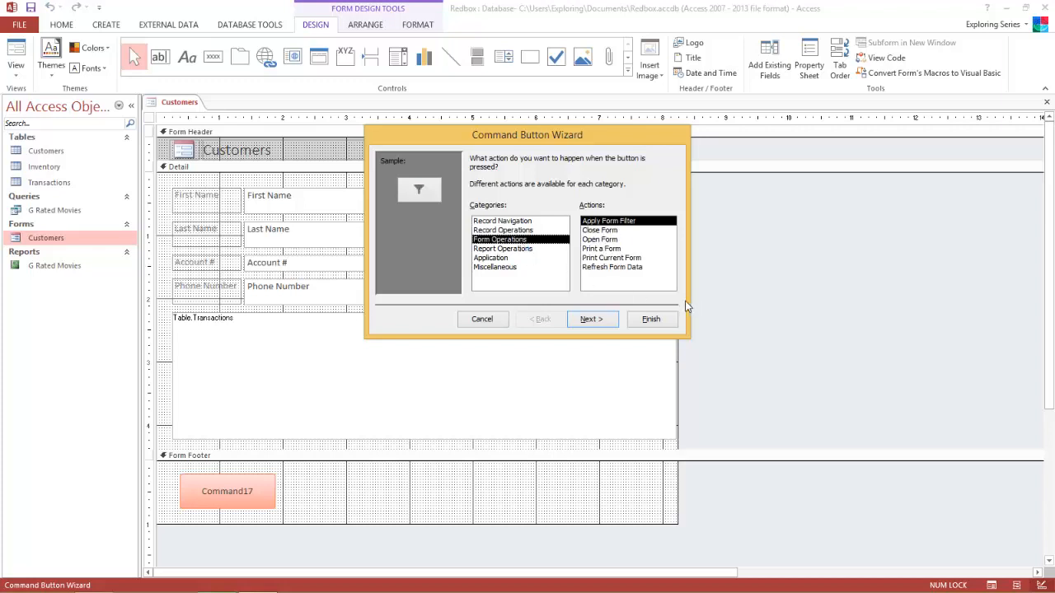
{"action": "left_click", "coordinate": [512, 232]}
{"action": "left_click", "coordinate": [511, 221]}
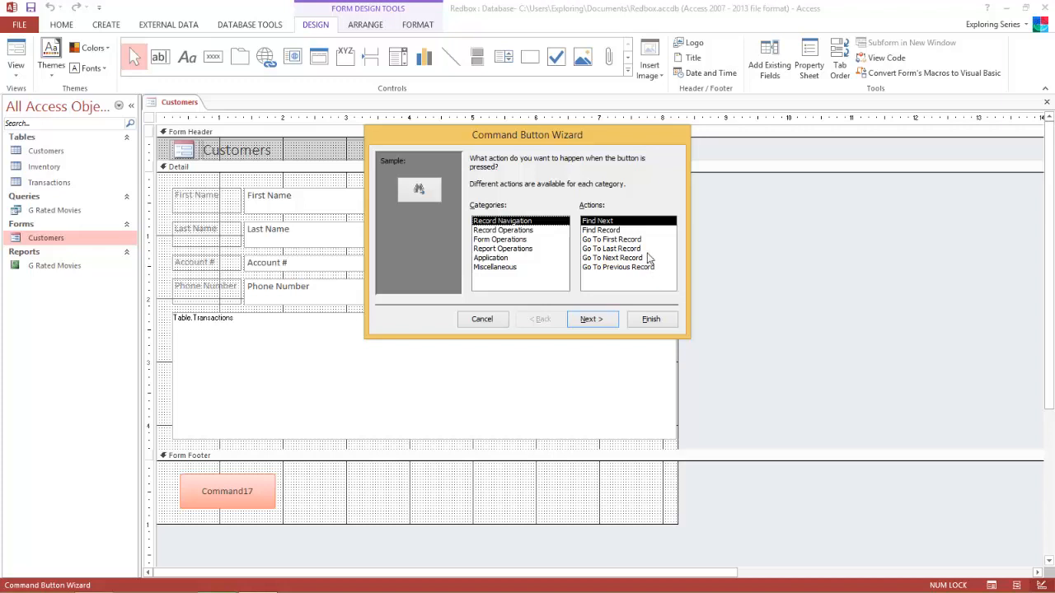
{"action": "left_click", "coordinate": [628, 219]}
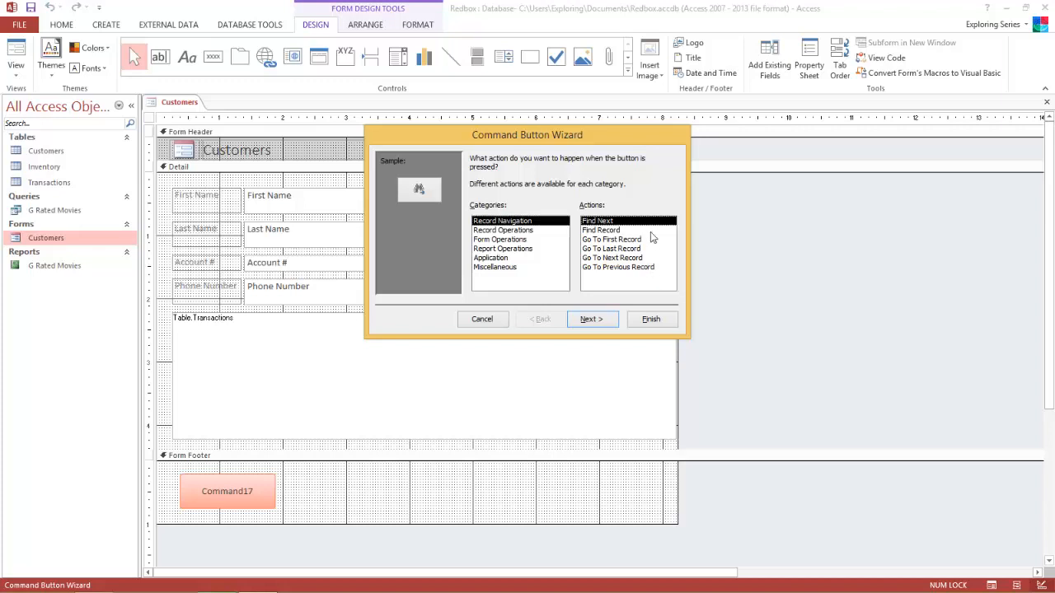
{"action": "left_click", "coordinate": [630, 258]}
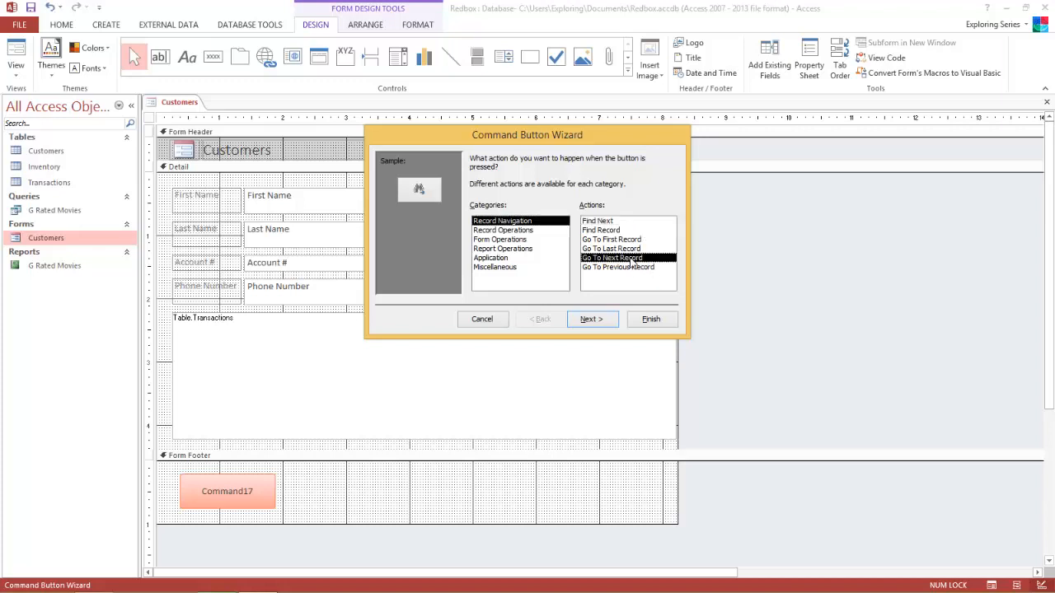
Step: Show the text Next Record on the button instead of a picture and finish the wizard
{"action": "left_click", "coordinate": [610, 321]}
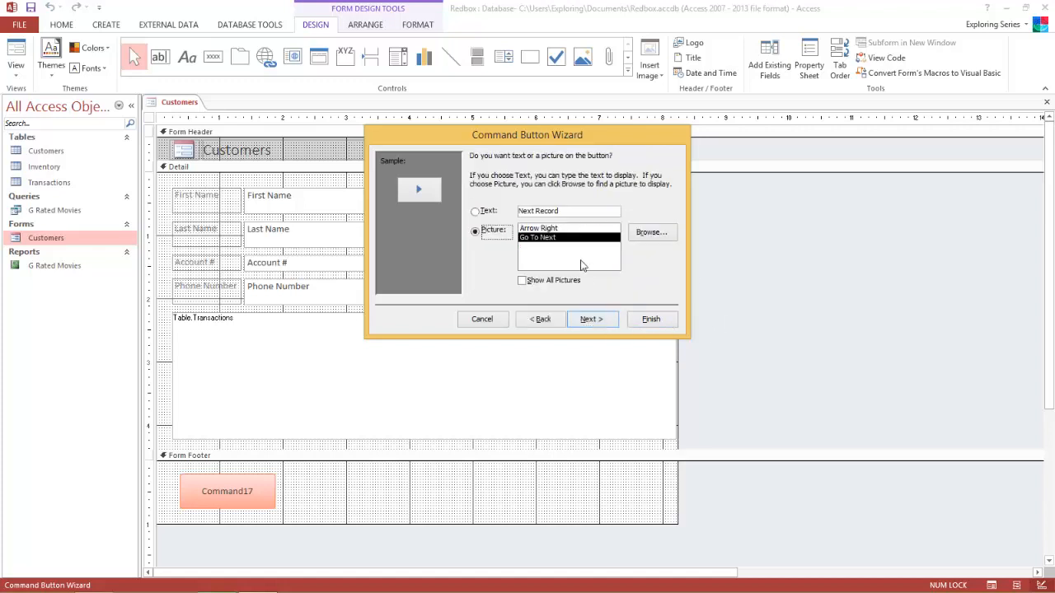
{"action": "left_click", "coordinate": [485, 211]}
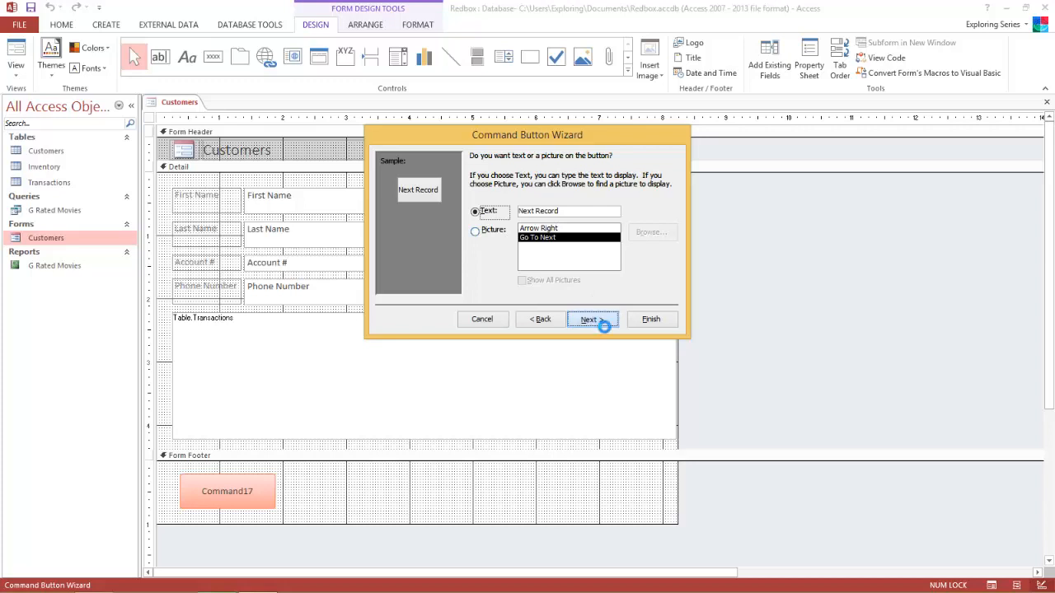
{"action": "left_click", "coordinate": [603, 324]}
{"action": "left_click", "coordinate": [632, 320]}
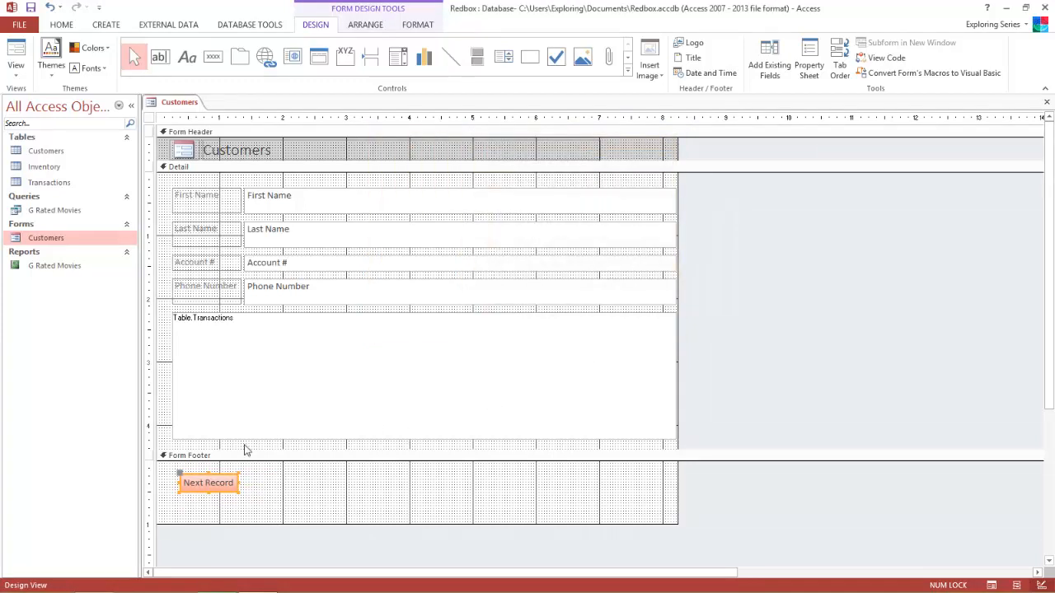
Step: Switch the Customers form to Form View and test the Next Record button by advancing through several customer records
{"action": "left_click", "coordinate": [16, 72]}
{"action": "left_click", "coordinate": [35, 100]}
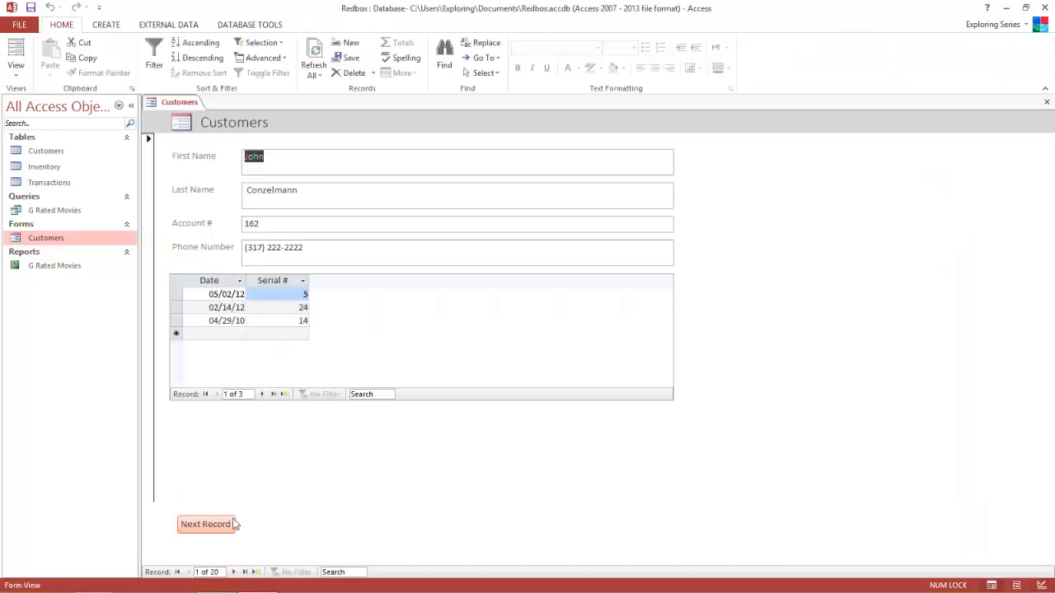
{"action": "left_click", "coordinate": [221, 529]}
{"action": "left_click", "coordinate": [220, 530]}
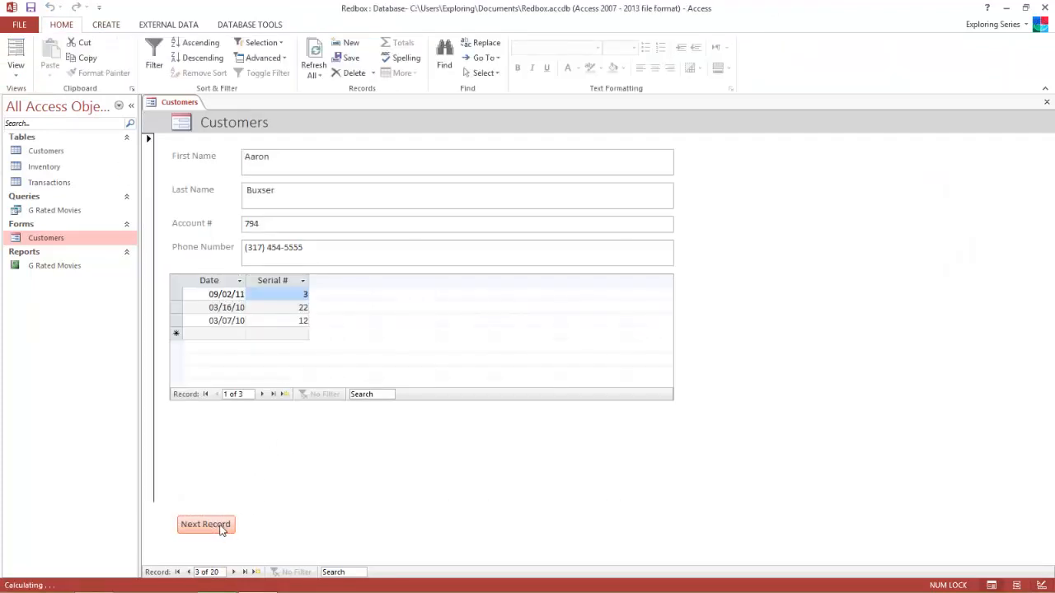
{"action": "left_click", "coordinate": [221, 530]}
{"action": "left_click", "coordinate": [221, 530]}
{"action": "left_click", "coordinate": [221, 530]}
{"action": "left_click", "coordinate": [221, 530]}
{"action": "left_click", "coordinate": [221, 530]}
{"action": "left_click", "coordinate": [221, 529]}
{"action": "left_click", "coordinate": [220, 529]}
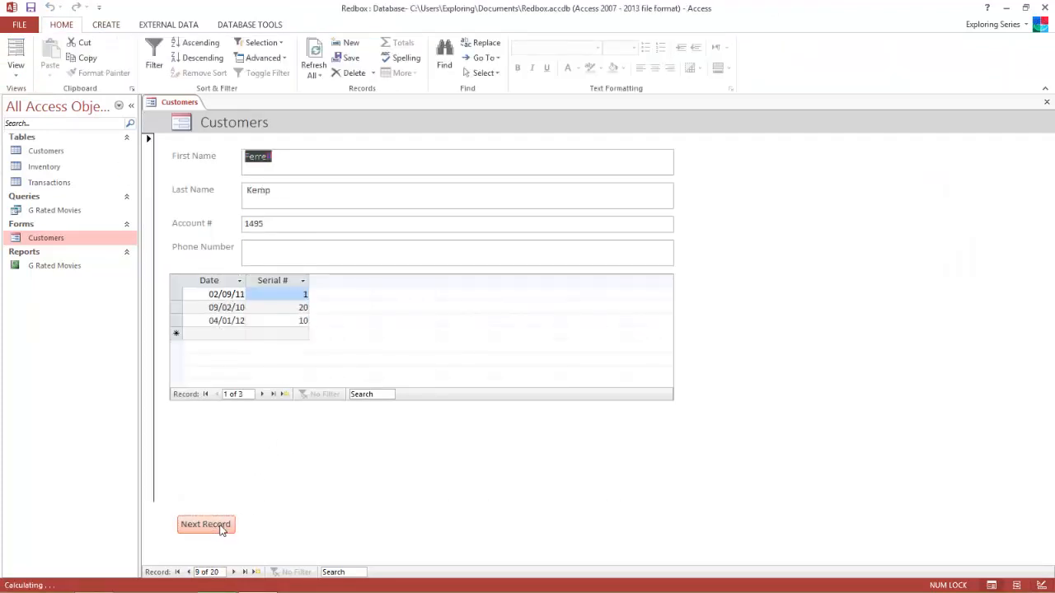
Step: Advance through further customer records with the form's built-in record navigation for comparison
{"action": "left_click", "coordinate": [239, 572]}
{"action": "left_click", "coordinate": [239, 572]}
{"action": "left_click", "coordinate": [238, 572]}
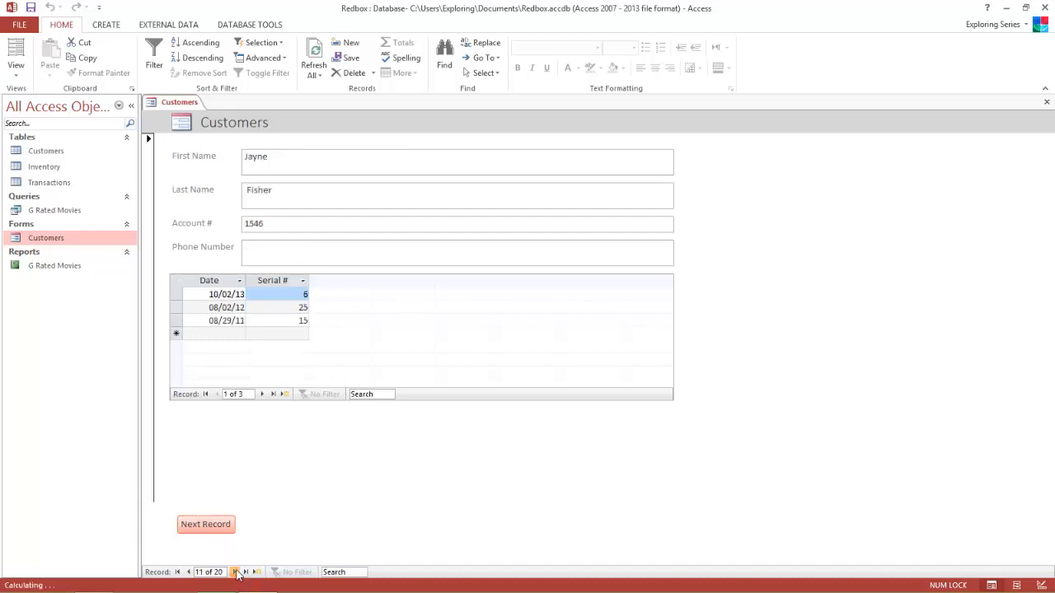
{"action": "left_click", "coordinate": [238, 572]}
{"action": "left_click", "coordinate": [238, 572]}
{"action": "left_click", "coordinate": [239, 572]}
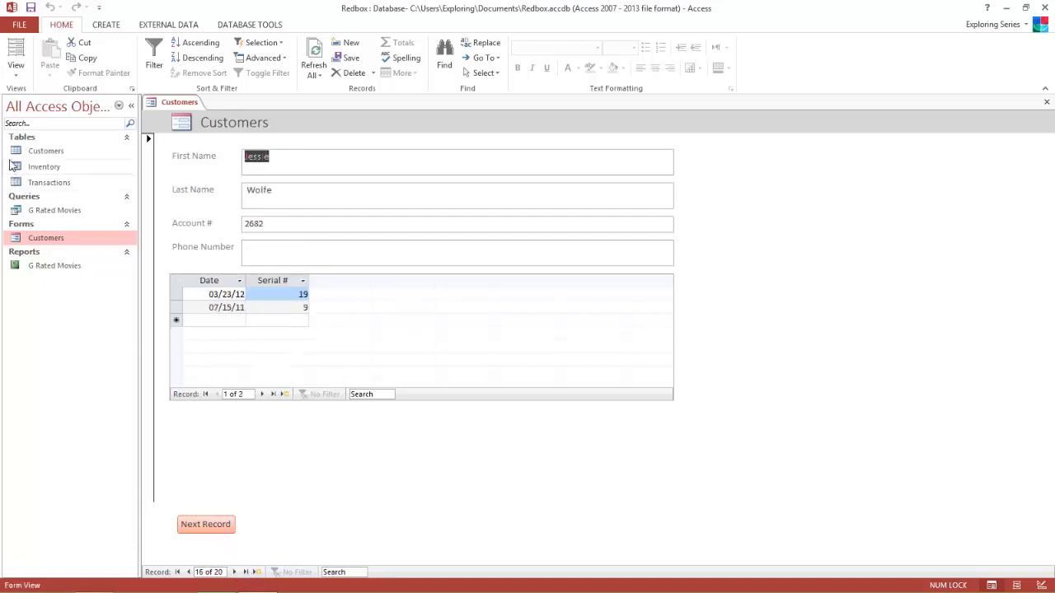
Step: Return the form to Design View and move the Next Record button rightward to the 2-inch mark in the footer
{"action": "left_click", "coordinate": [16, 61]}
{"action": "left_click", "coordinate": [57, 157]}
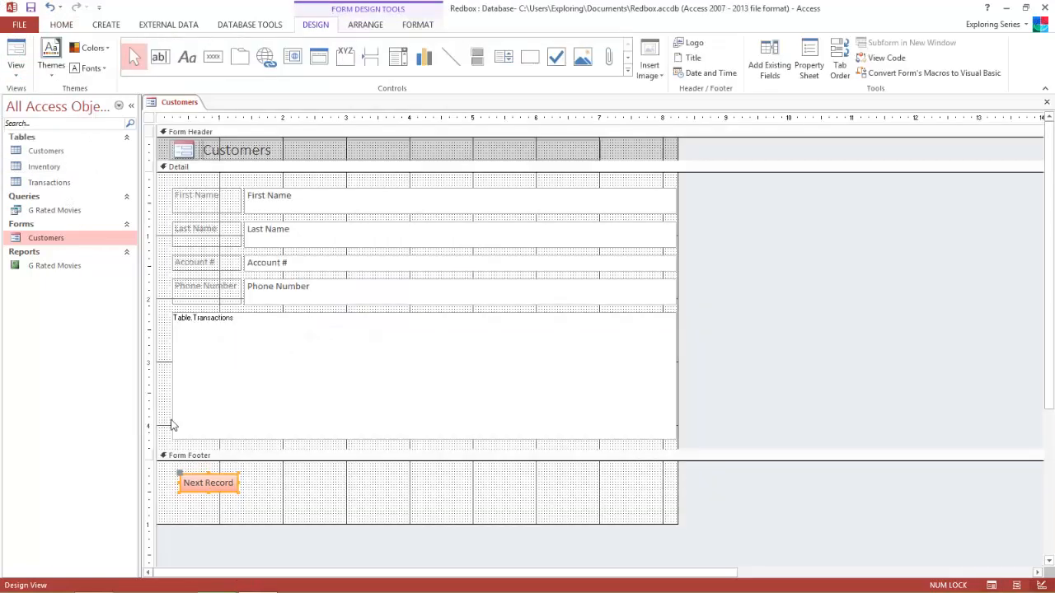
{"action": "left_click", "coordinate": [232, 482]}
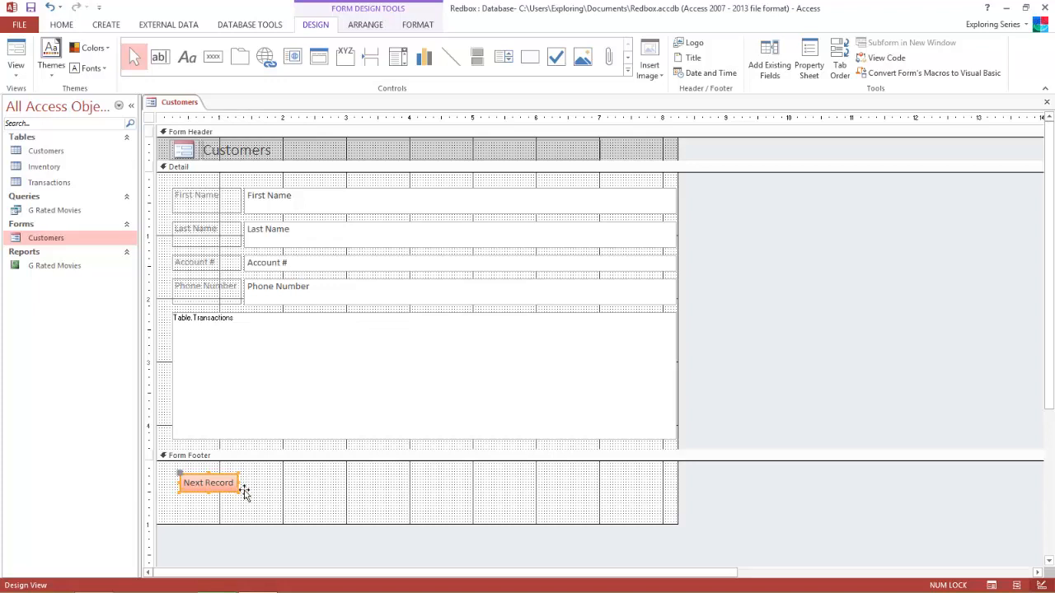
{"action": "left_click_drag", "start_coordinate": [234, 483], "coordinate": [337, 479]}
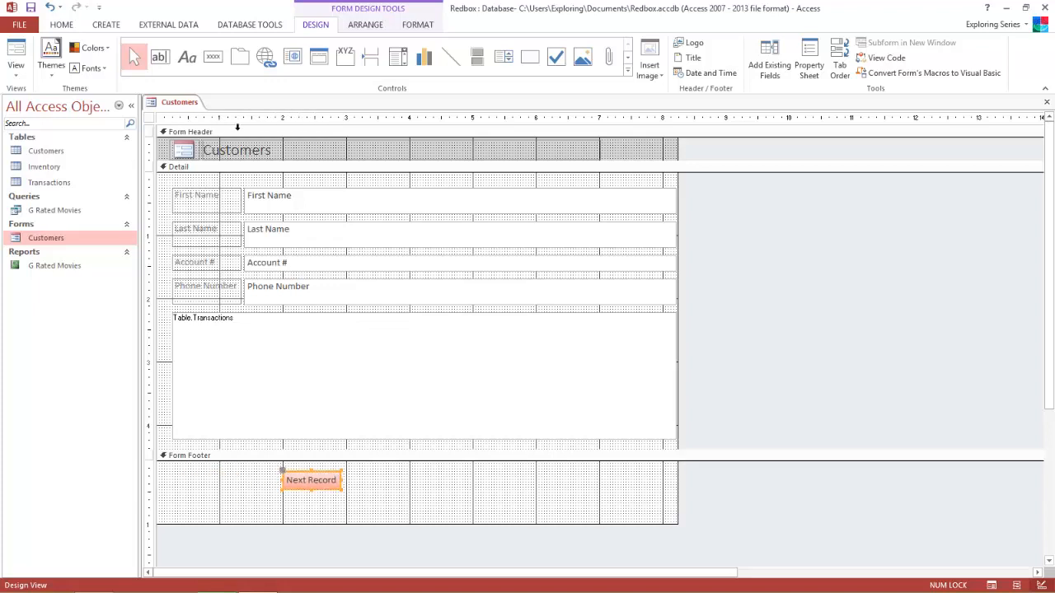
Step: Add a command button before Next Record in the footer with the Go To Previous Record action and the text Previous Record
{"action": "left_click", "coordinate": [213, 56]}
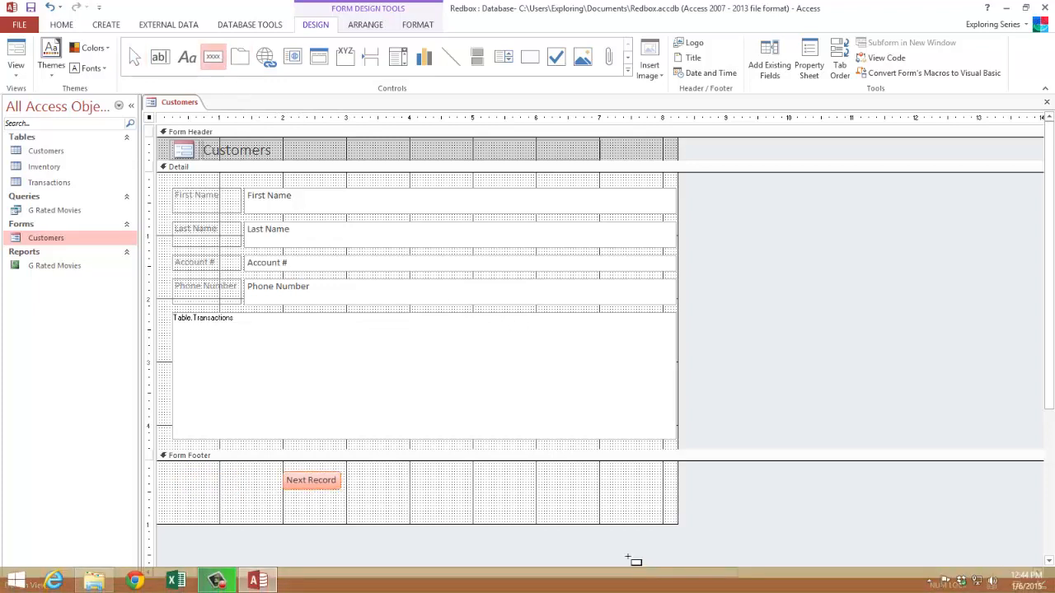
{"action": "mouse_move", "coordinate": [203, 475]}
{"action": "left_mouse_down"}
{"action": "mouse_move", "coordinate": [283, 493]}
{"action": "mouse_move", "coordinate": [267, 492]}
{"action": "left_mouse_up"}
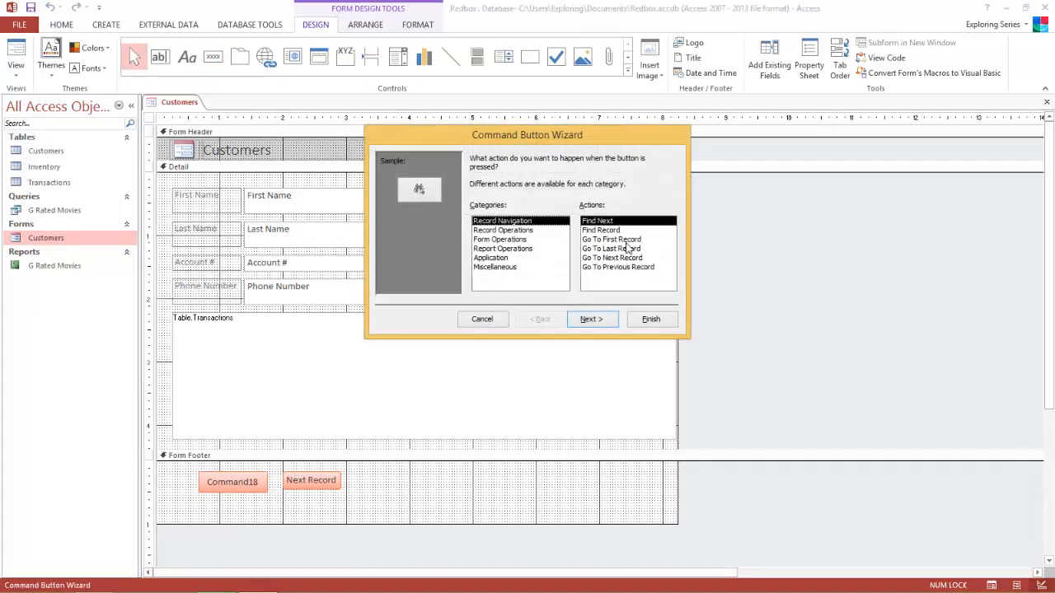
{"action": "left_click", "coordinate": [631, 267]}
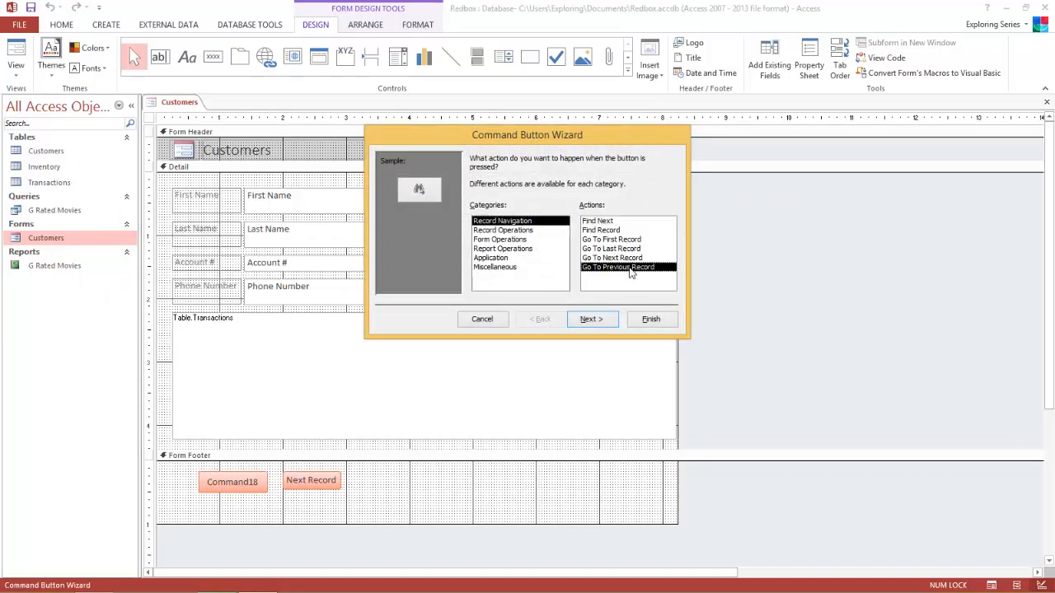
{"action": "left_click", "coordinate": [587, 318]}
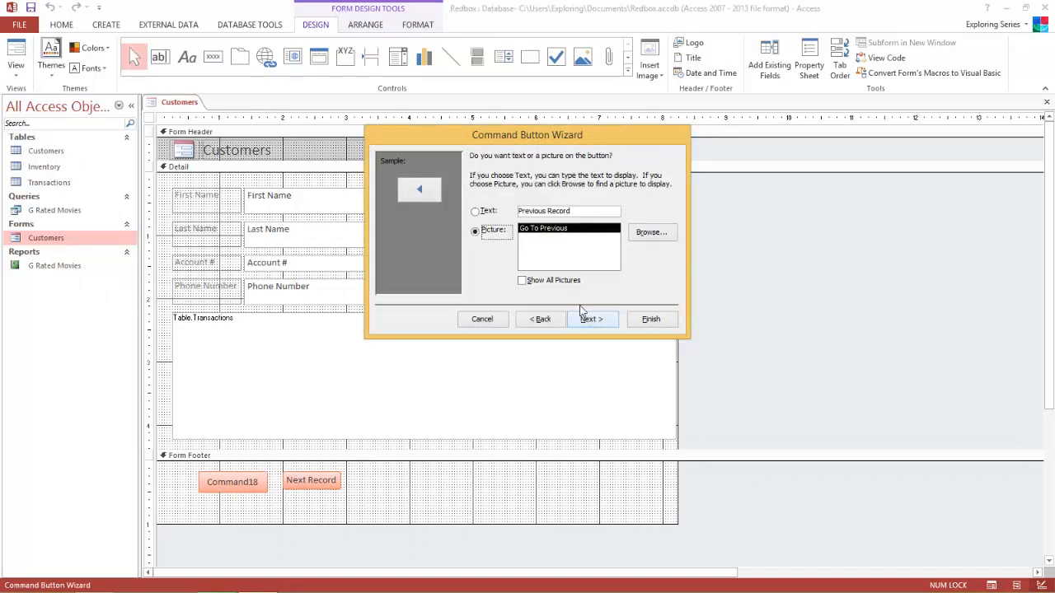
{"action": "left_click", "coordinate": [493, 211]}
{"action": "left_click", "coordinate": [669, 318]}
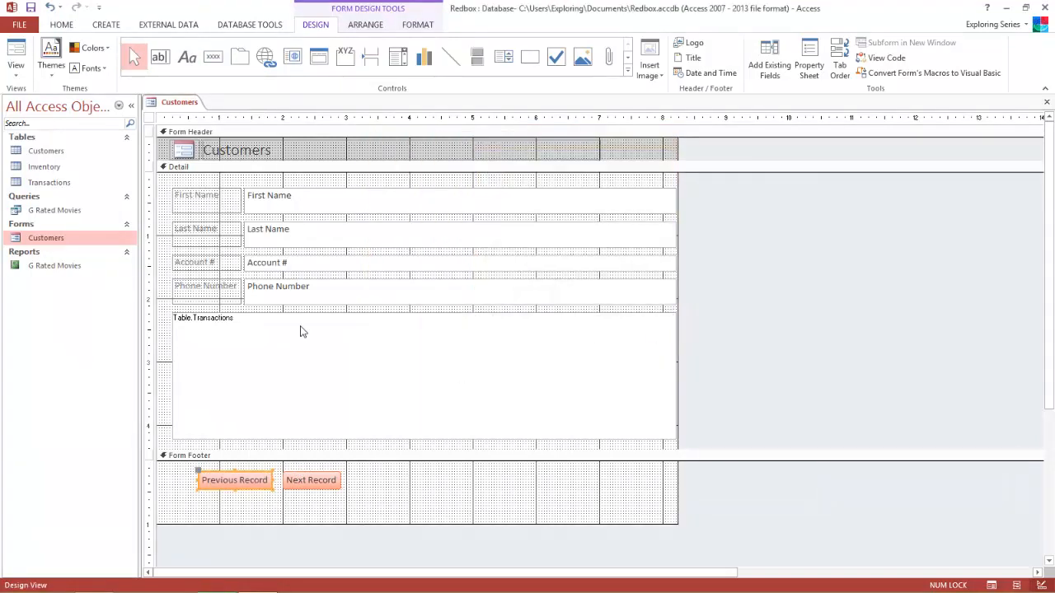
Step: Switch to Form View and test the Previous Record button from the first customer record, dismissing any message
{"action": "left_click", "coordinate": [17, 70]}
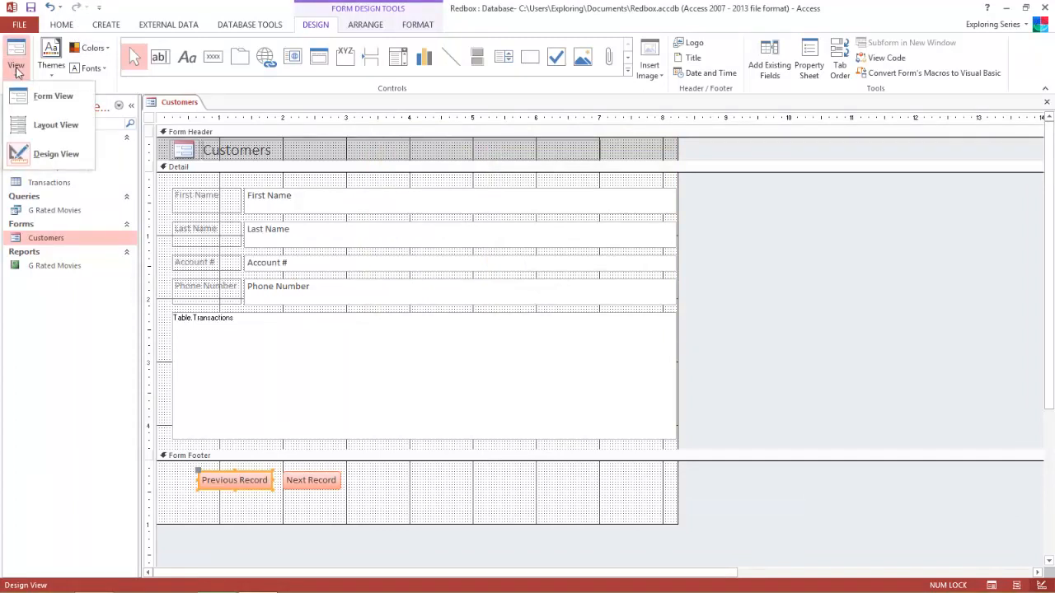
{"action": "left_click", "coordinate": [49, 96]}
{"action": "left_click", "coordinate": [233, 525]}
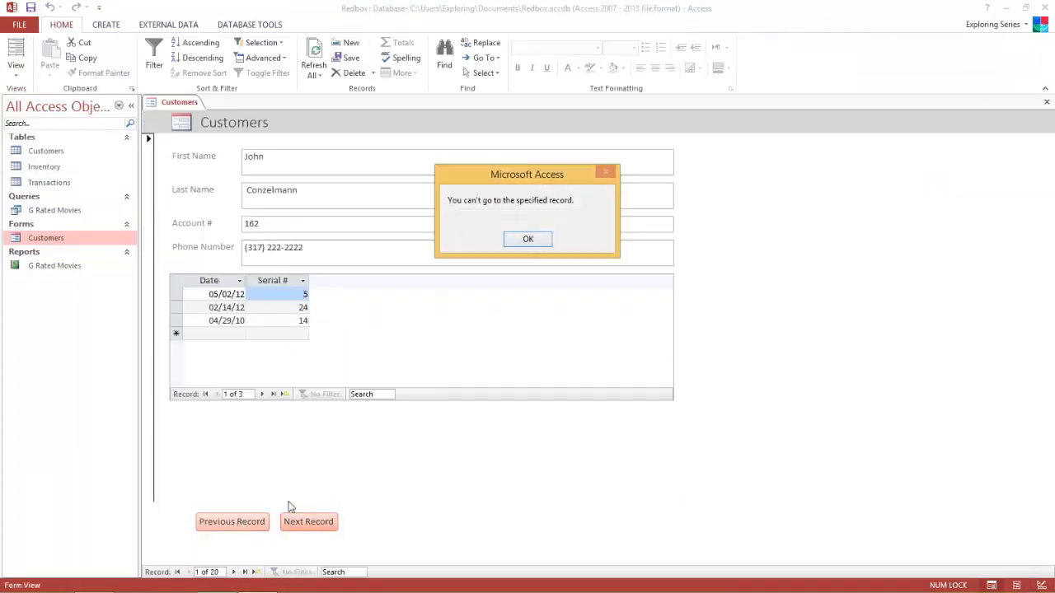
{"action": "left_click", "coordinate": [537, 237]}
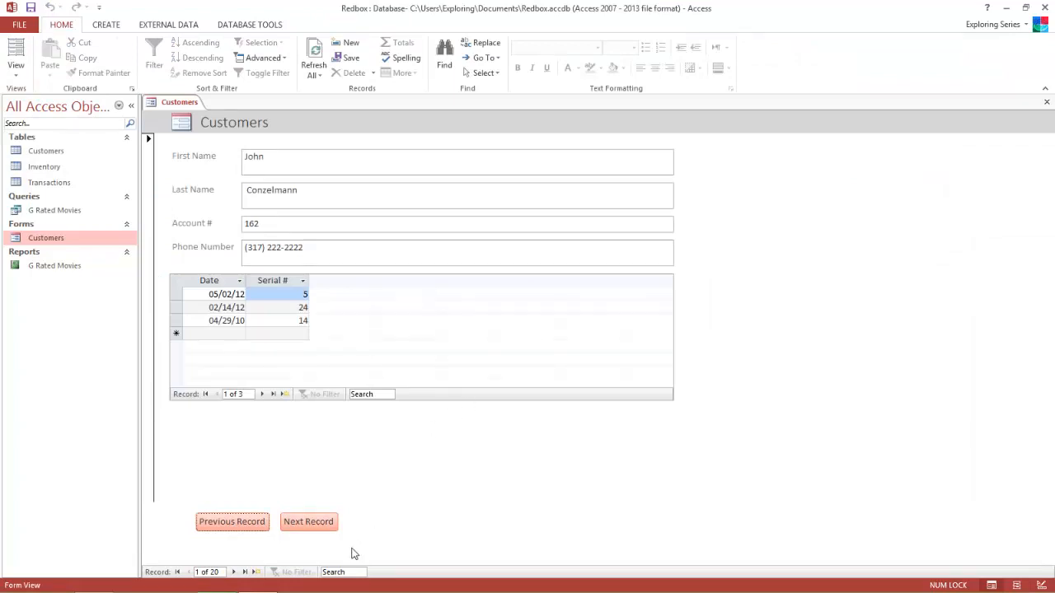
Step: Test the Next Record and Previous Record buttons by moving repeatedly forward and backward through the customer records
{"action": "left_click", "coordinate": [330, 529]}
{"action": "left_click", "coordinate": [330, 529]}
{"action": "left_click", "coordinate": [330, 528]}
{"action": "left_click", "coordinate": [231, 527]}
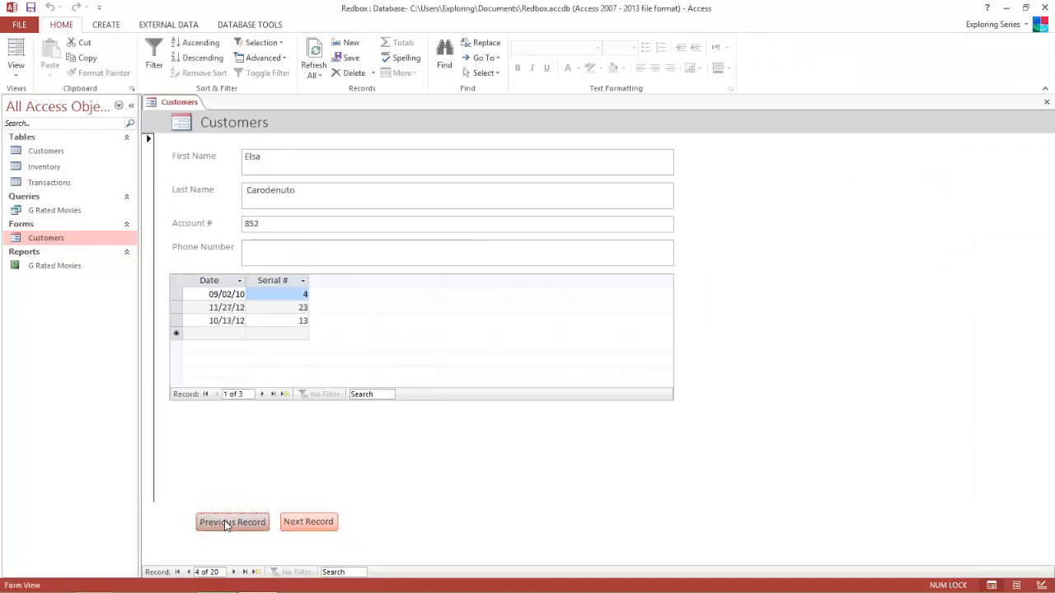
{"action": "left_click", "coordinate": [229, 525]}
{"action": "left_click", "coordinate": [234, 528]}
{"action": "left_click", "coordinate": [300, 527]}
{"action": "left_click", "coordinate": [300, 528]}
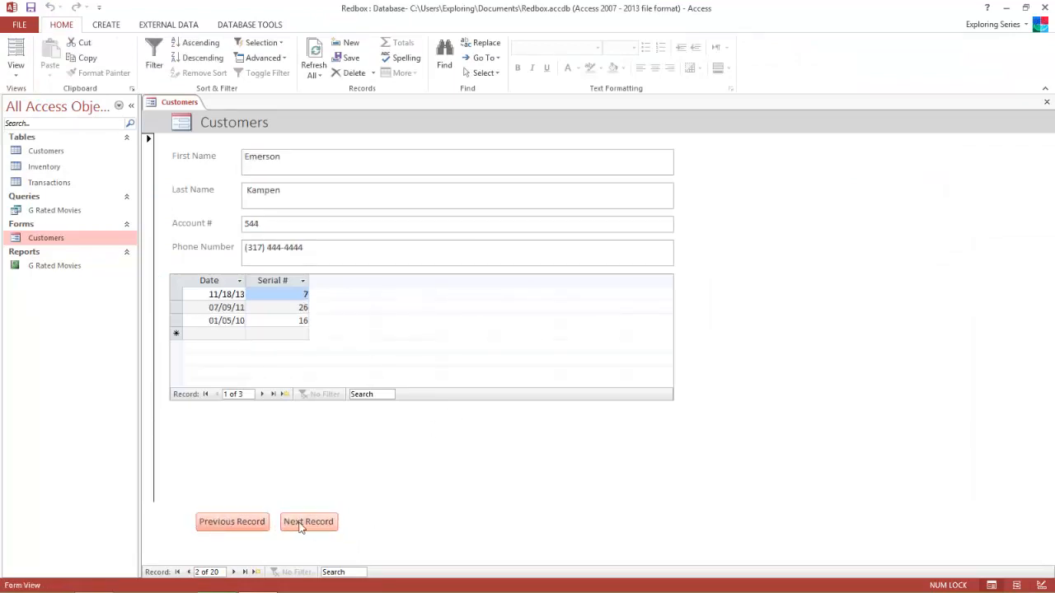
{"action": "left_click", "coordinate": [300, 527]}
{"action": "left_click", "coordinate": [301, 527]}
{"action": "left_click", "coordinate": [300, 527]}
{"action": "left_click", "coordinate": [231, 525]}
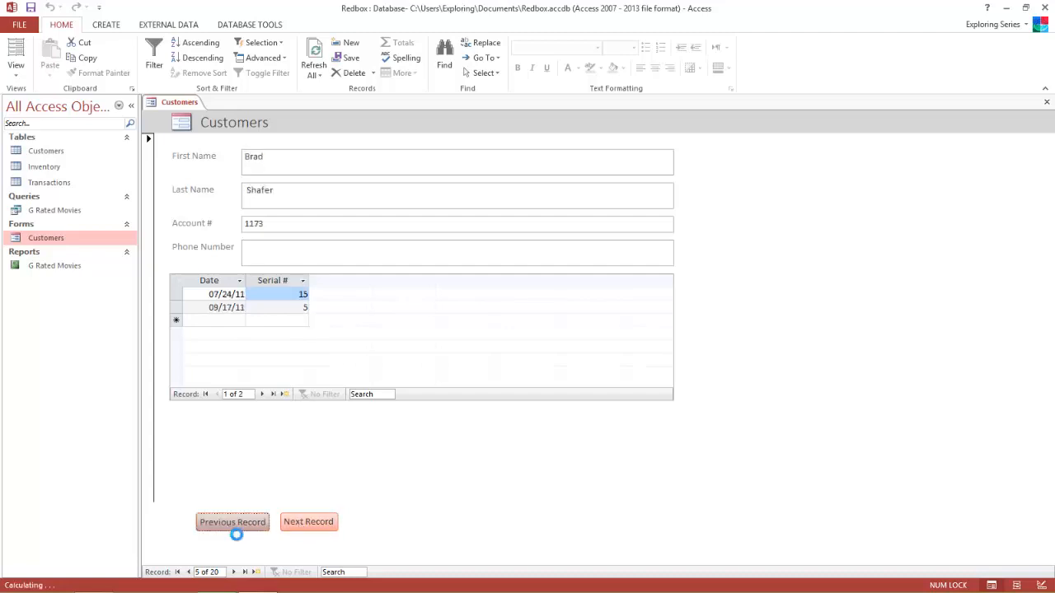
{"action": "left_click", "coordinate": [230, 526]}
{"action": "left_click", "coordinate": [231, 526]}
{"action": "left_click", "coordinate": [230, 526]}
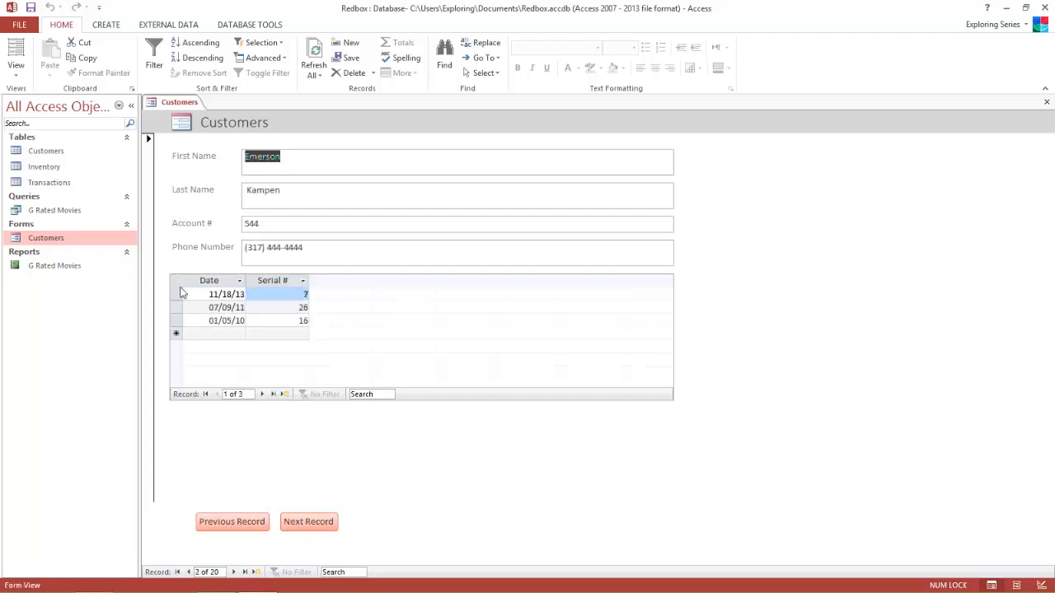
Step: In Design View, add a footer command button after Next Record with the Quit Application action and text Quit App, and show it in Form View
{"action": "left_click", "coordinate": [14, 66]}
{"action": "left_click", "coordinate": [45, 154]}
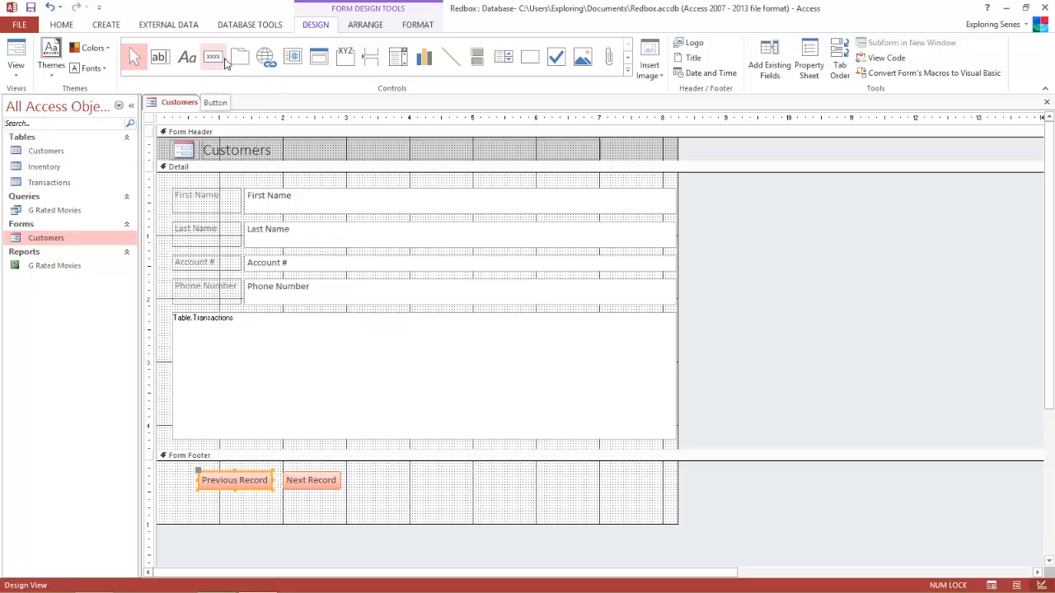
{"action": "left_click", "coordinate": [224, 61]}
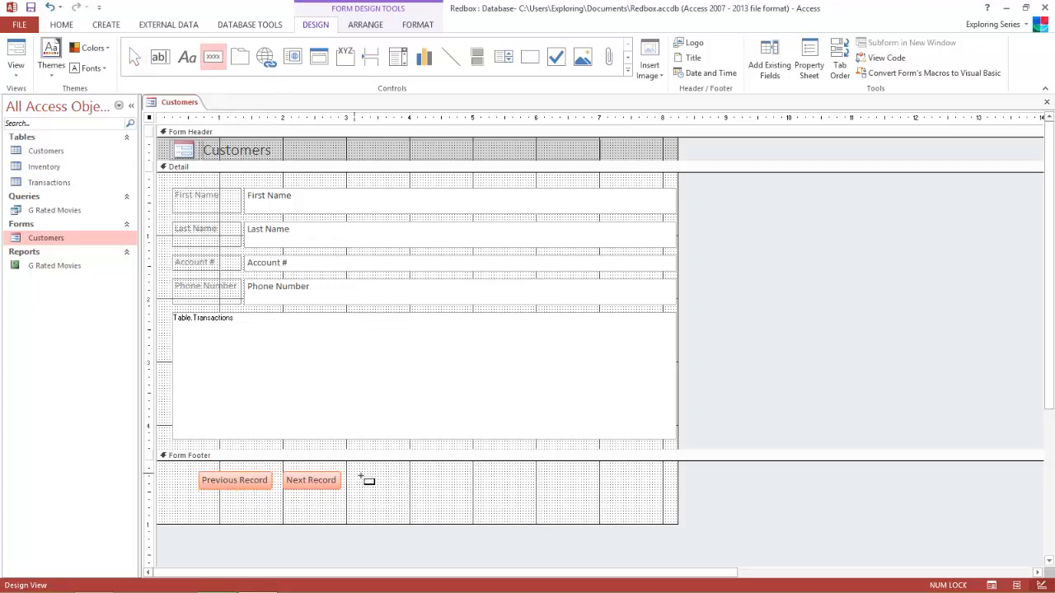
{"action": "left_click_drag", "start_coordinate": [360, 476], "coordinate": [441, 497]}
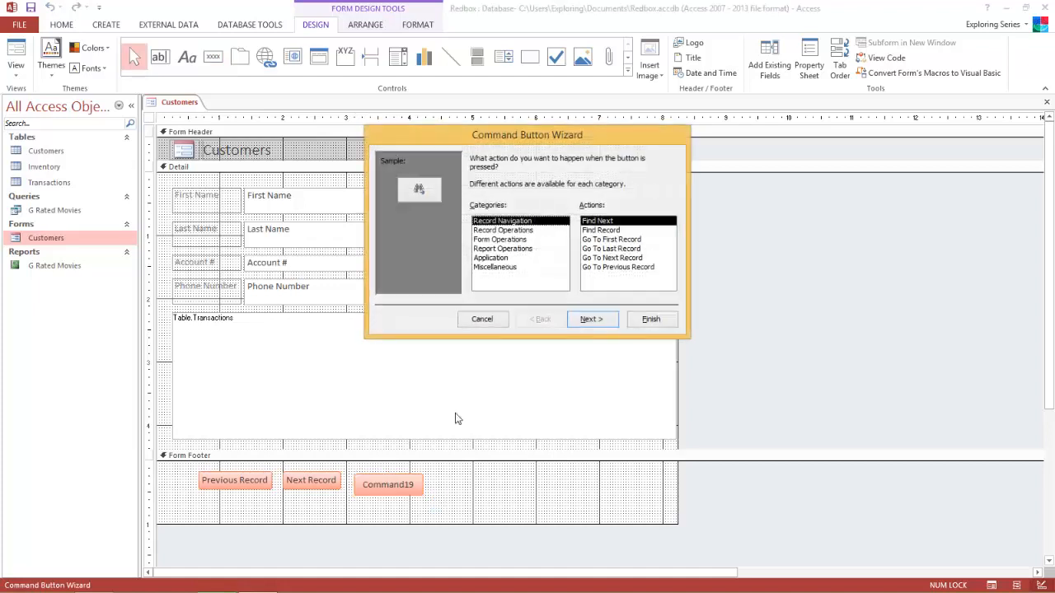
{"action": "left_click", "coordinate": [500, 259]}
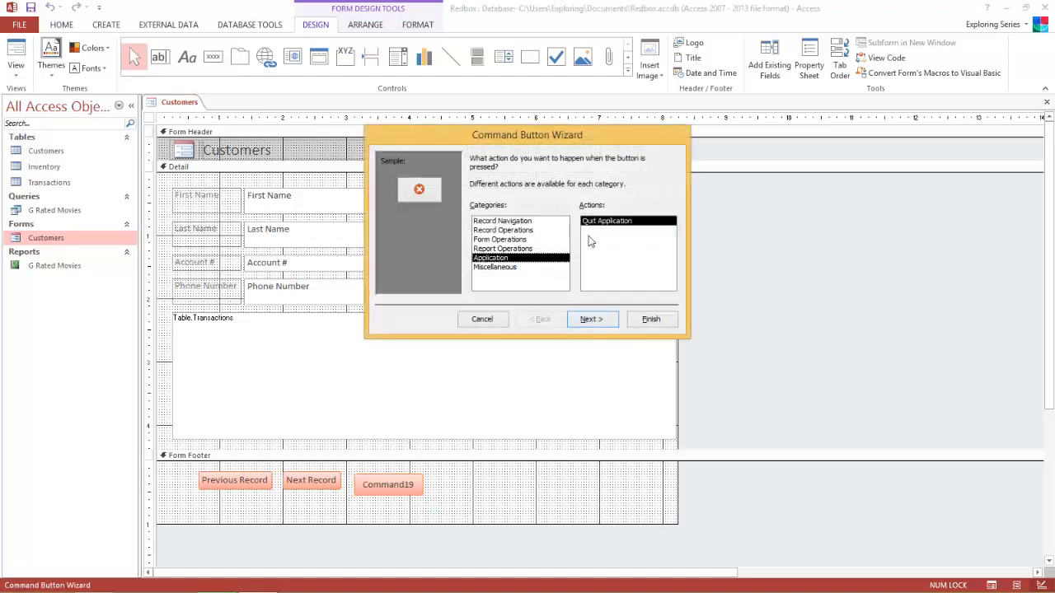
{"action": "left_click", "coordinate": [607, 321]}
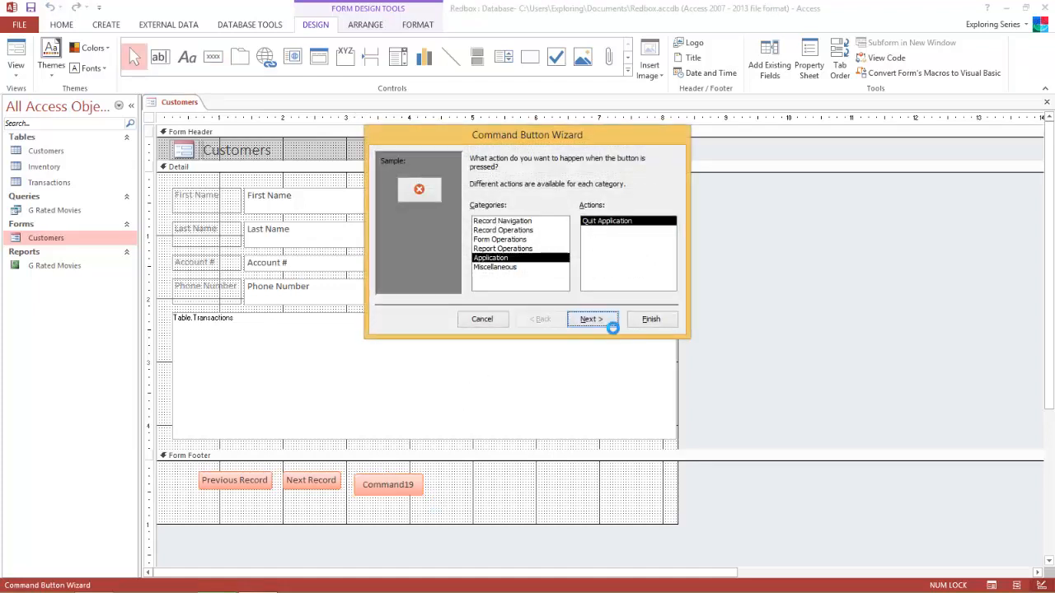
{"action": "left_click", "coordinate": [475, 212]}
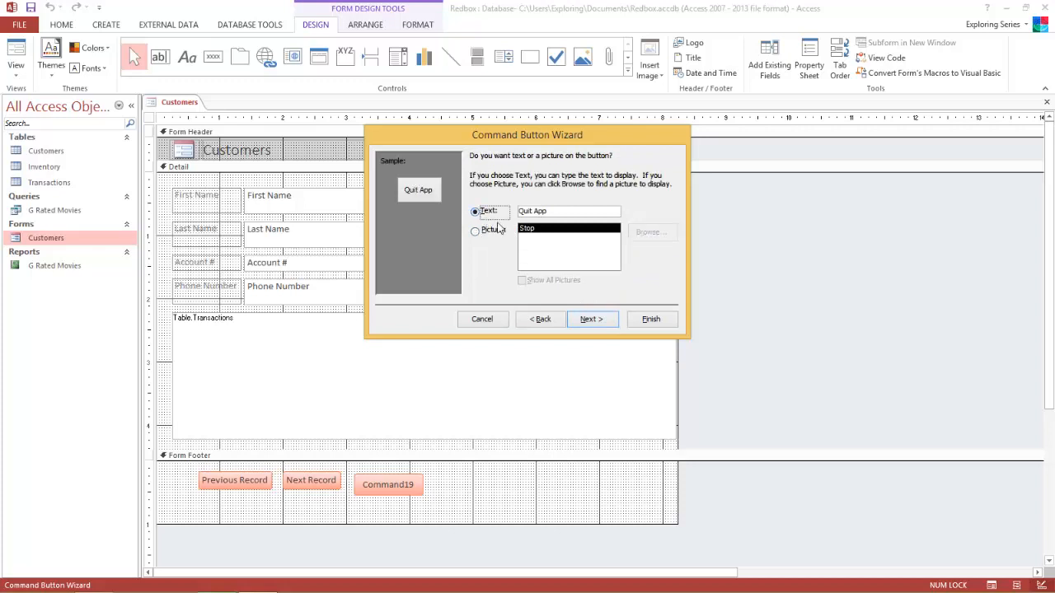
{"action": "left_click", "coordinate": [603, 323]}
{"action": "left_click", "coordinate": [668, 321]}
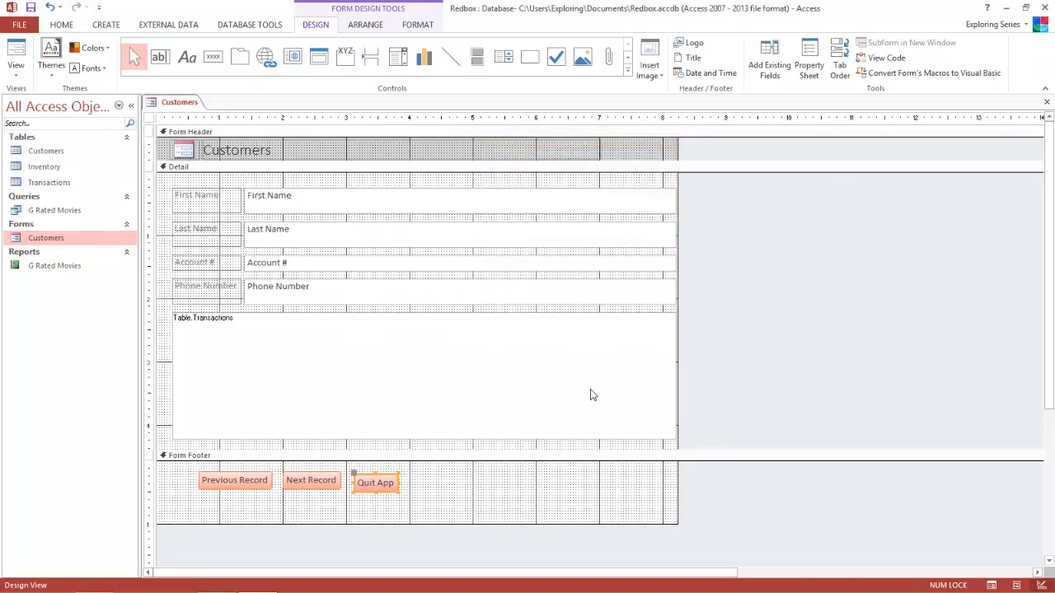
{"action": "left_click", "coordinate": [15, 74]}
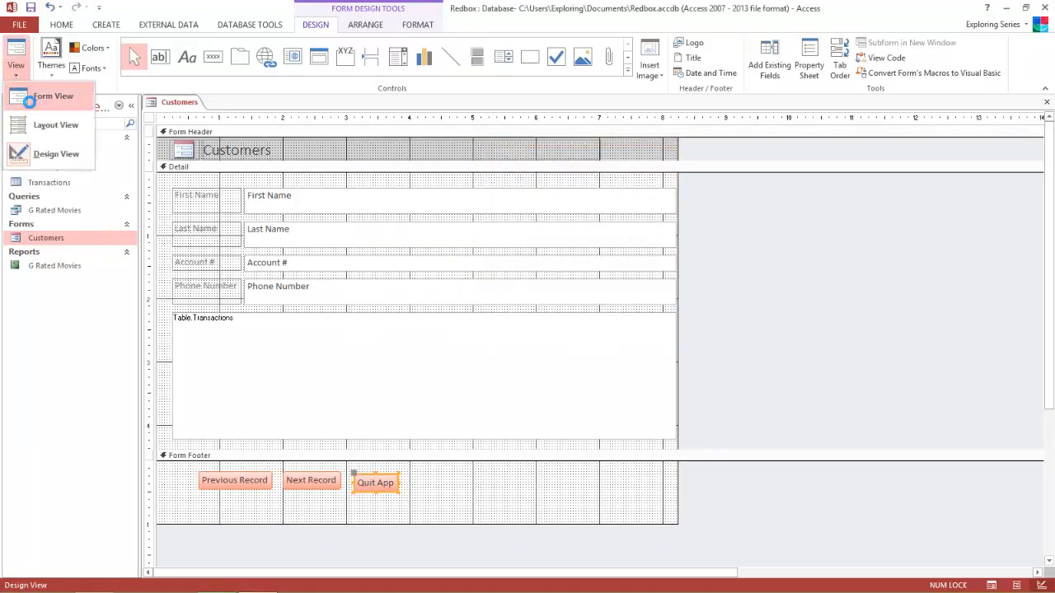
{"action": "left_click", "coordinate": [50, 97]}
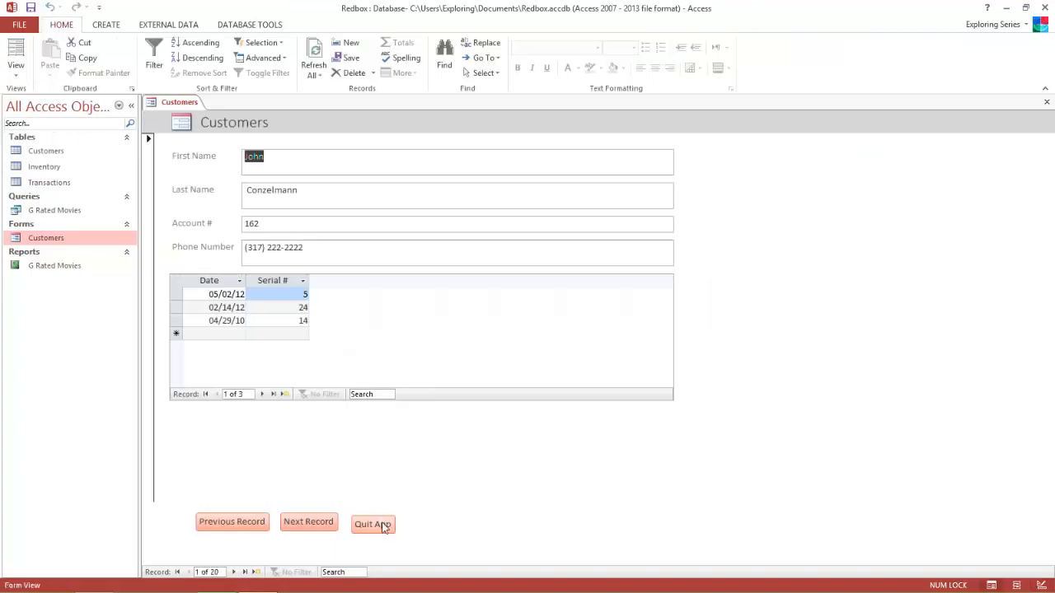
Step: In Layout View, nudge the Quit App button upward until it aligns with the two record buttons, and return to Form View
{"action": "left_click", "coordinate": [16, 72]}
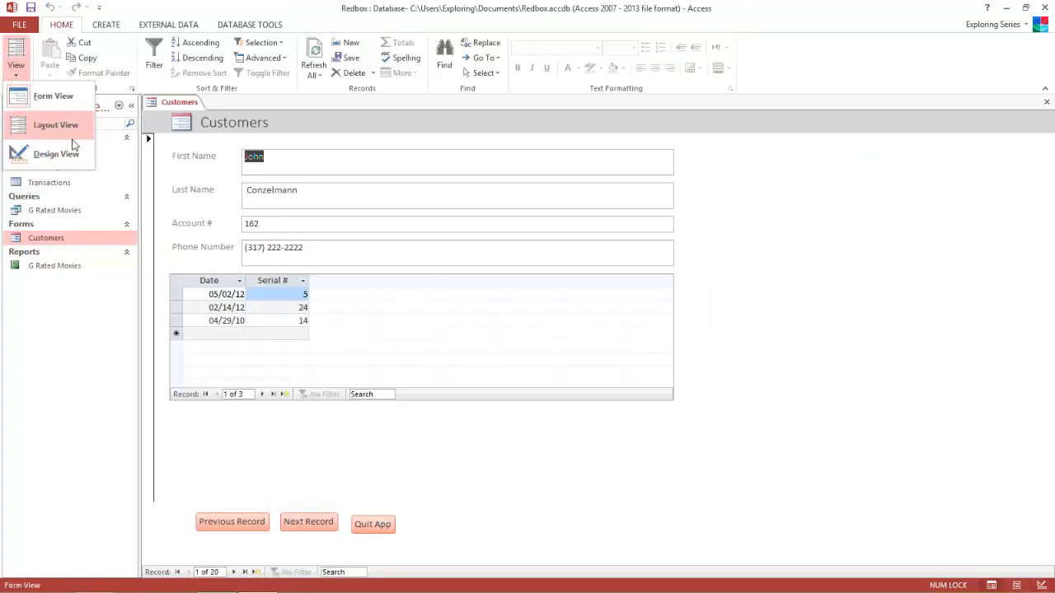
{"action": "left_click", "coordinate": [50, 125]}
{"action": "left_click", "coordinate": [378, 521]}
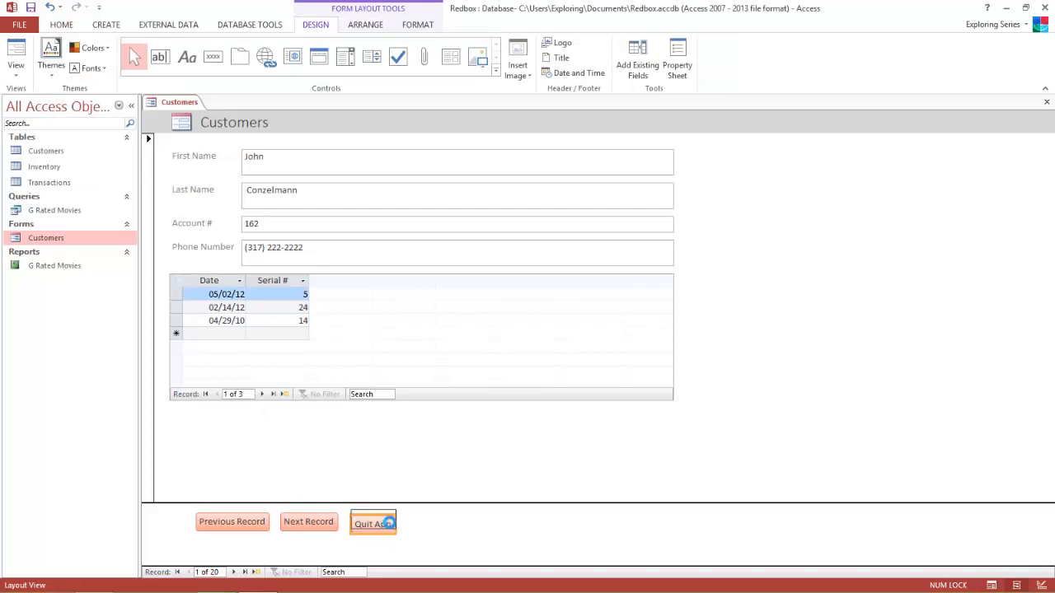
{"action": "key", "text": "Down"}
{"action": "key", "text": "Down"}
{"action": "key", "text": "Down"}
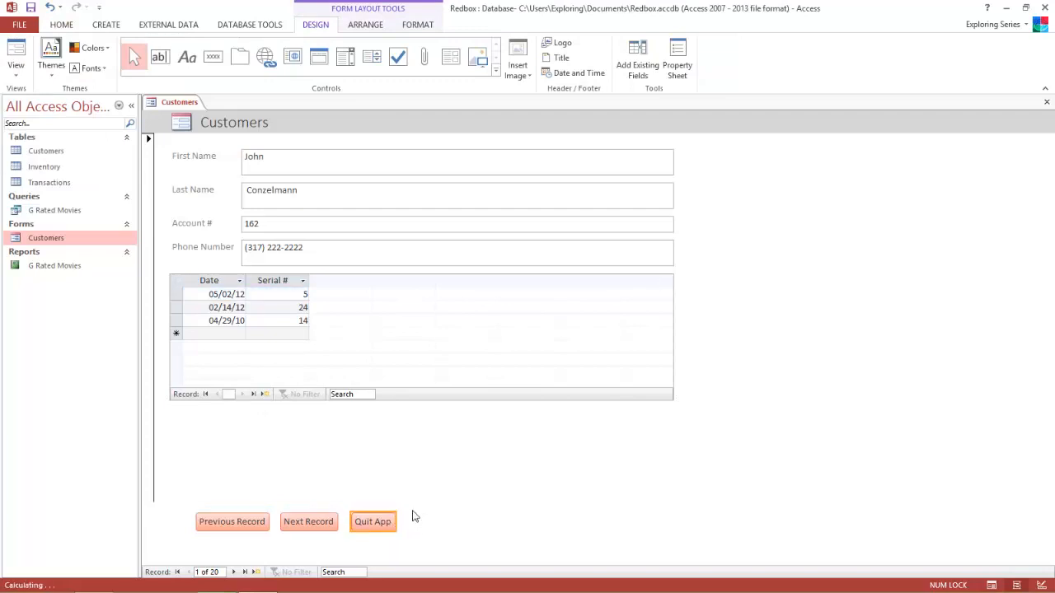
{"action": "left_click", "coordinate": [416, 517]}
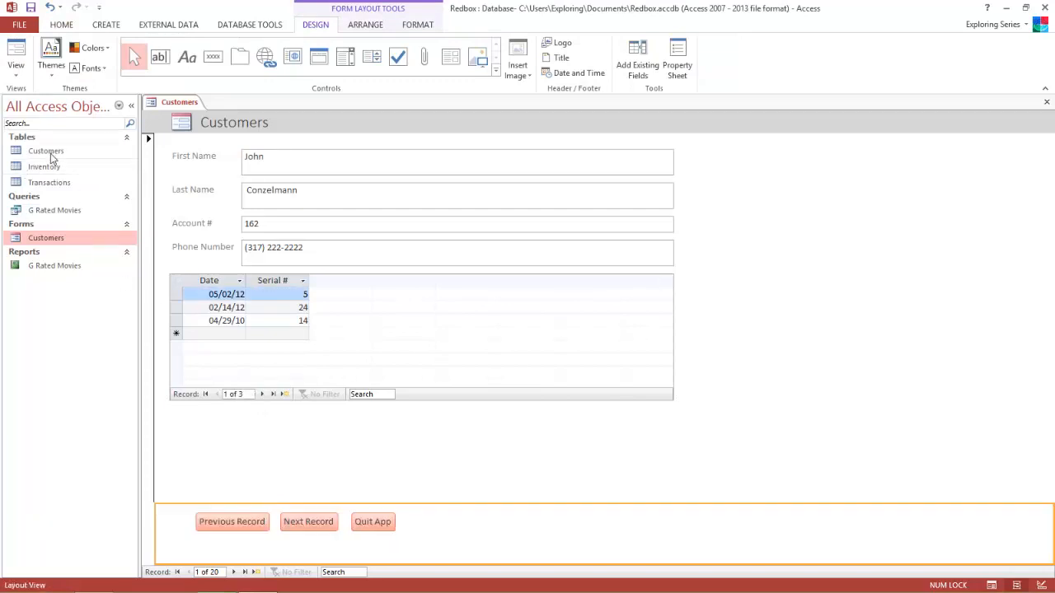
{"action": "left_click", "coordinate": [16, 72]}
{"action": "left_click", "coordinate": [45, 97]}
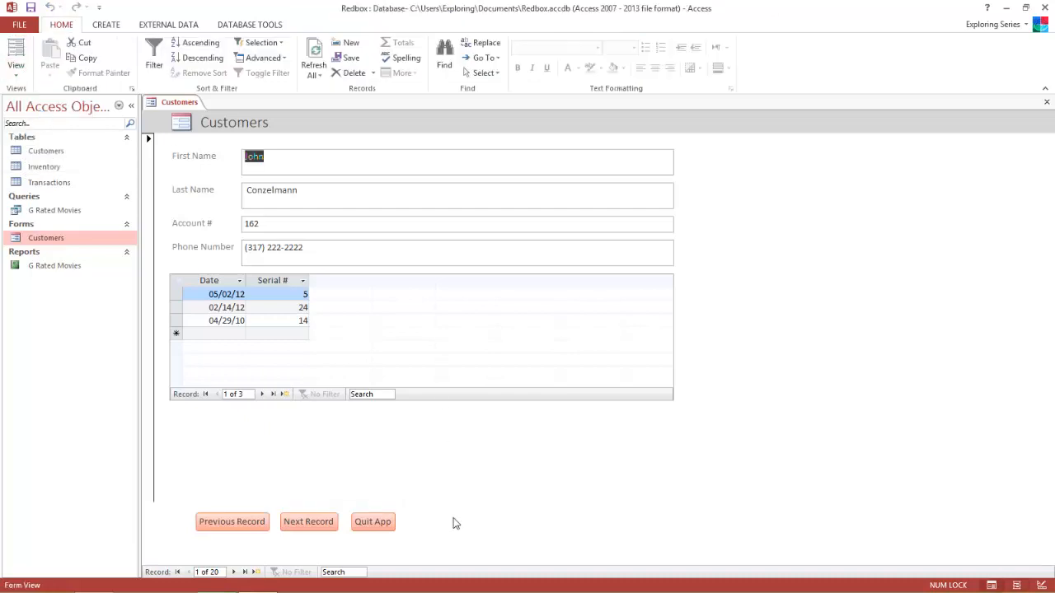